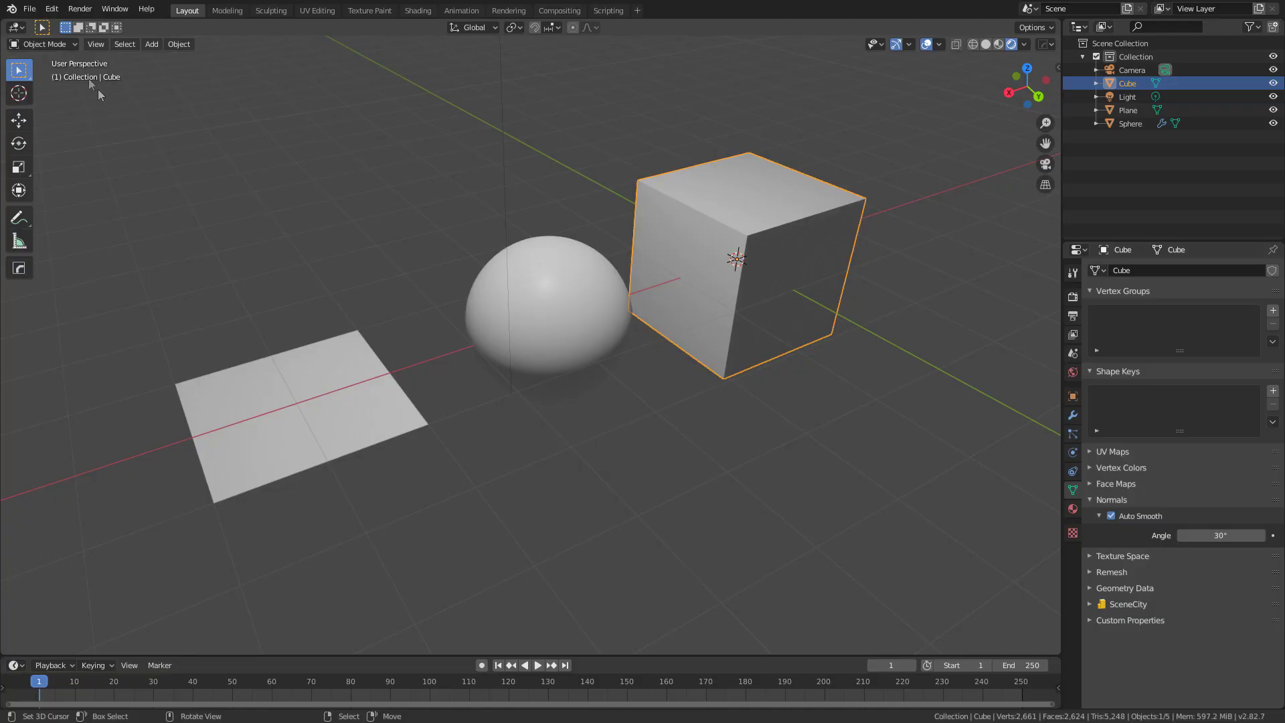
# - From Preferences > Add-ons, browse Downloads to the Extreme PBR 2_82 v3_3.zip archive, then cancel
pyautogui.click(52, 8)
pyautogui.click(104, 203)
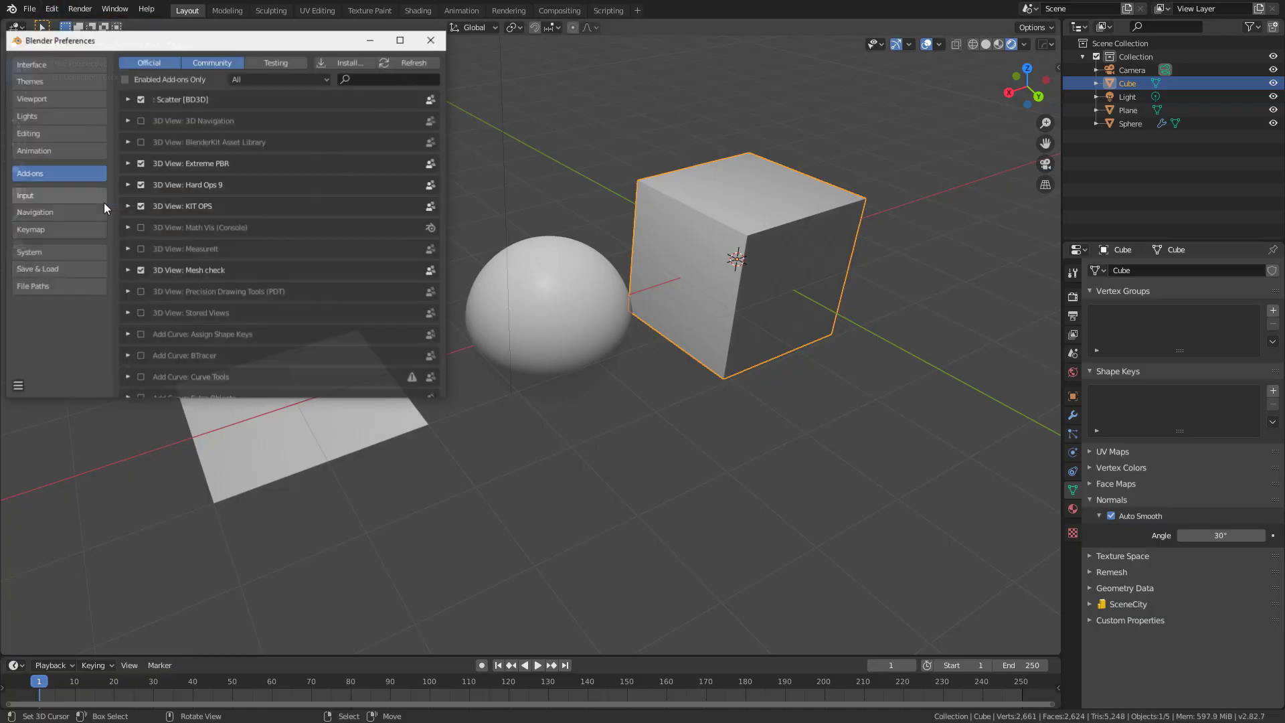
pyautogui.click(345, 61)
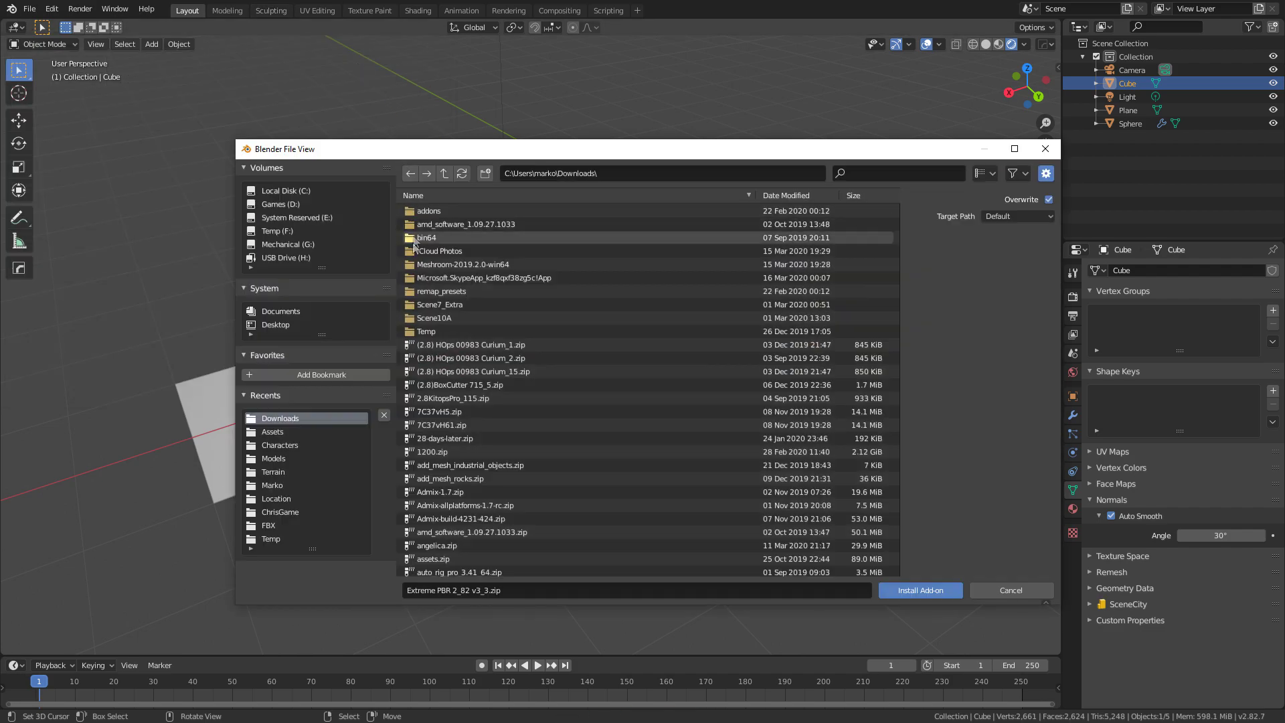
pyautogui.scroll(-20, 434, 372)
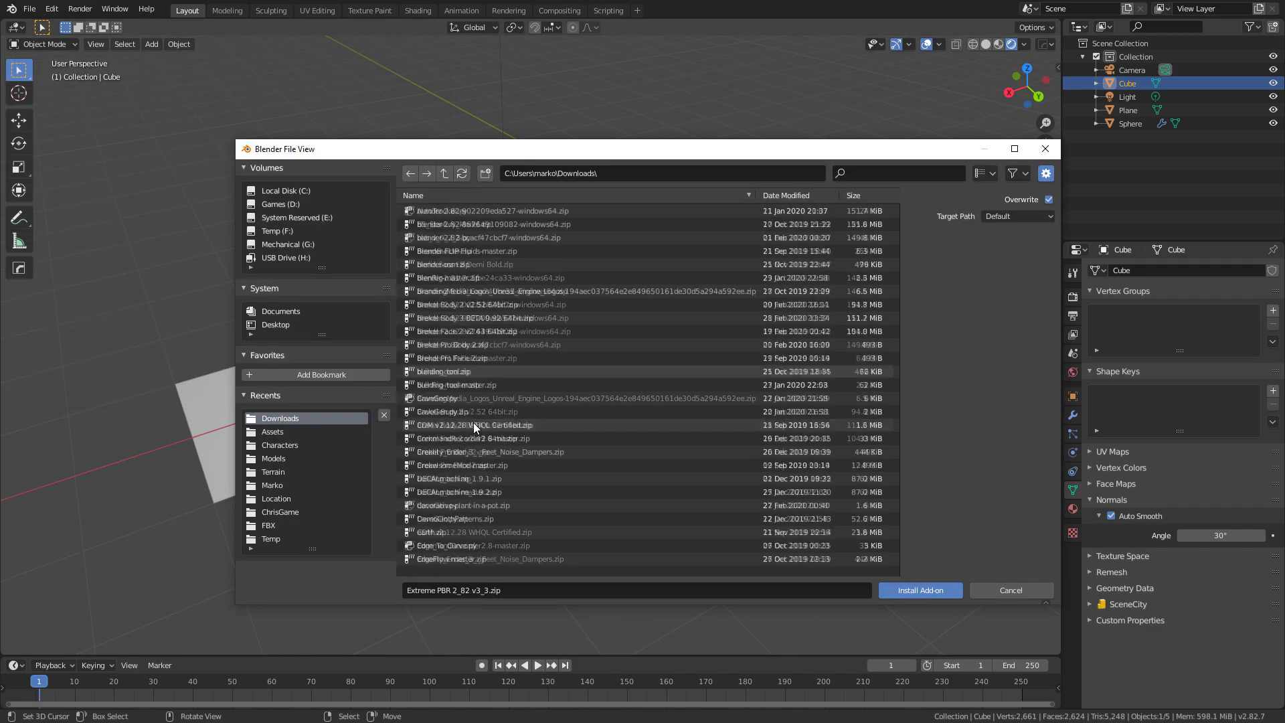
pyautogui.scroll(-2, 476, 436)
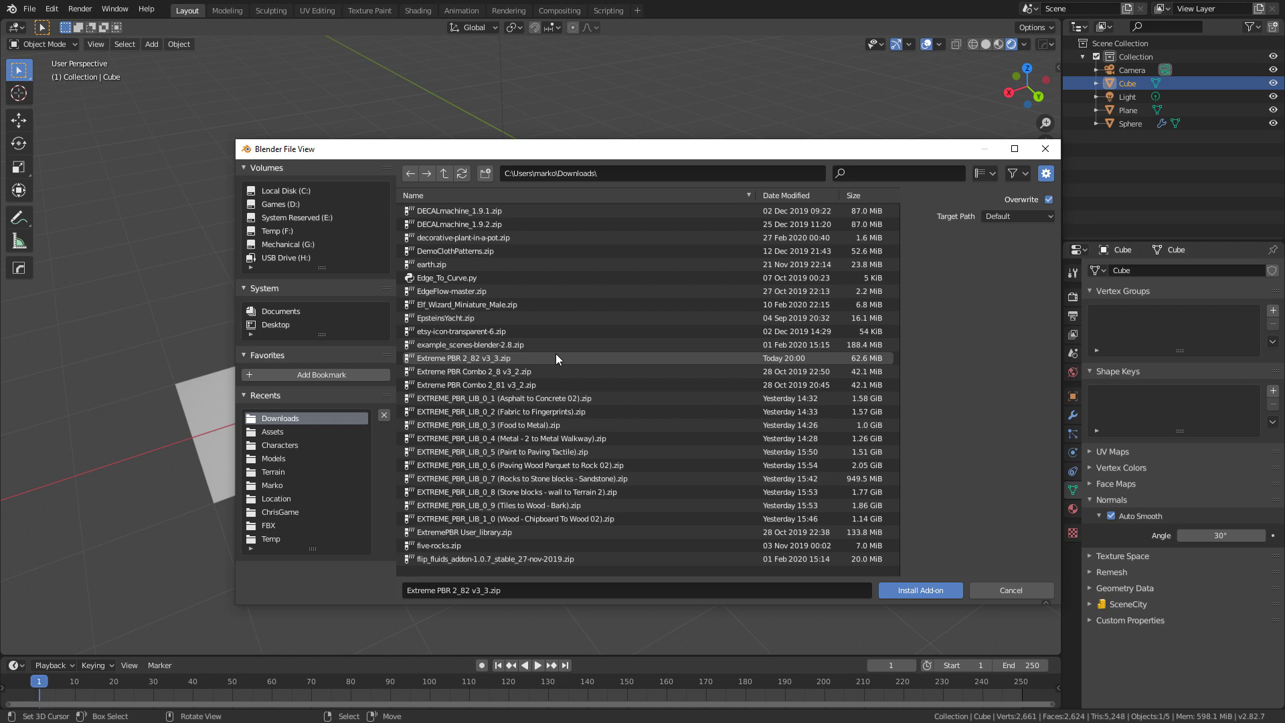
pyautogui.click(1023, 592)
# - Search add-ons for 'pbr', check Extreme PBR's Library Management paths, and close Preferences
pyautogui.write('pbr')
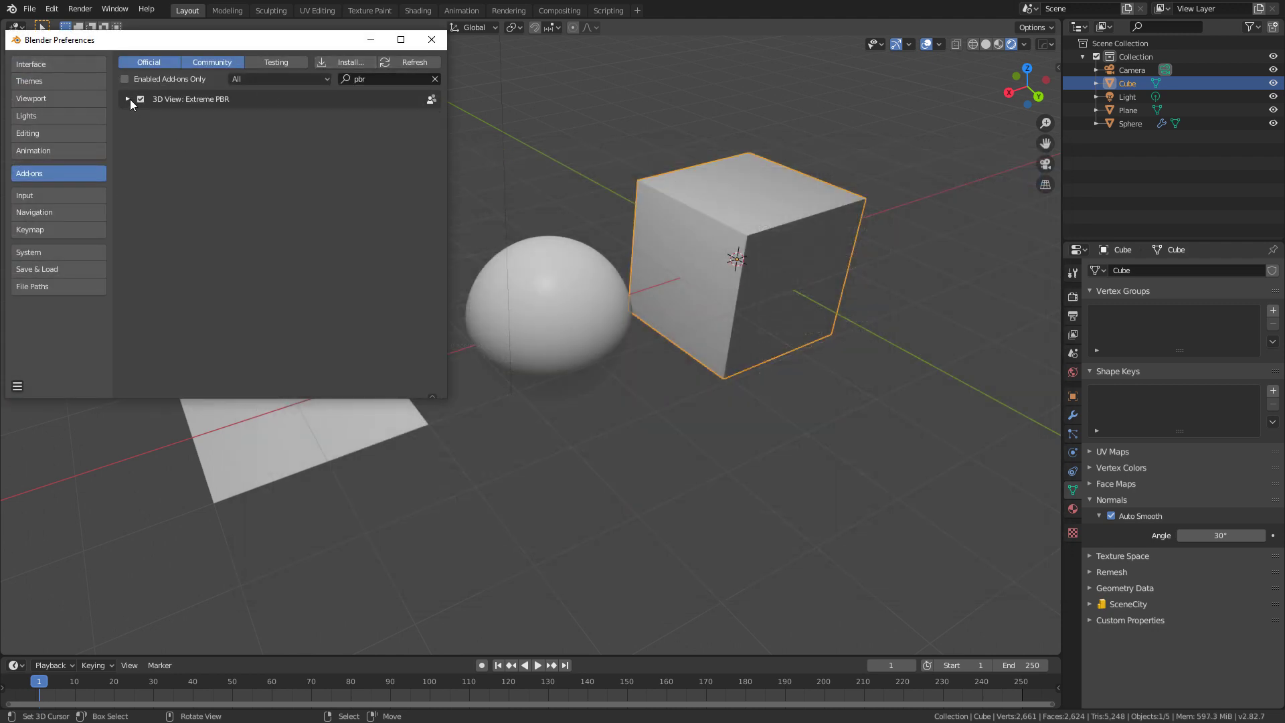
pyautogui.click(127, 100)
pyautogui.scroll(-5, 304, 241)
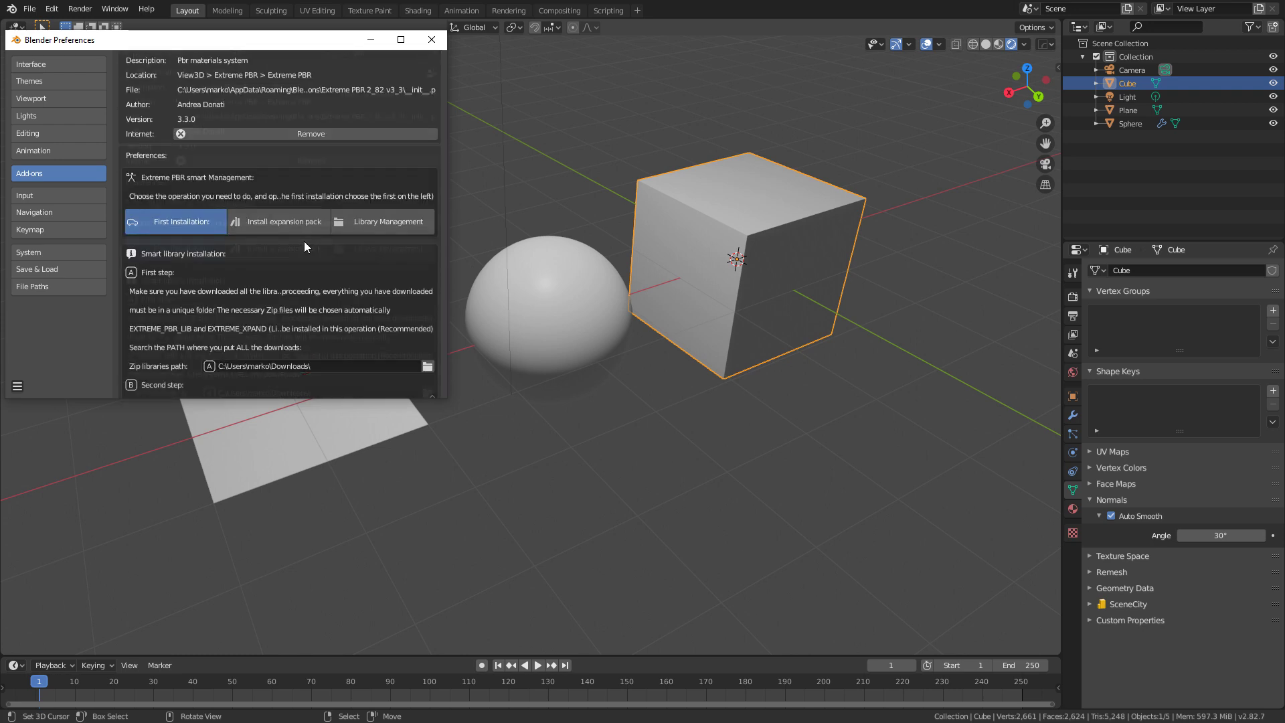
pyautogui.scroll(-2, 296, 235)
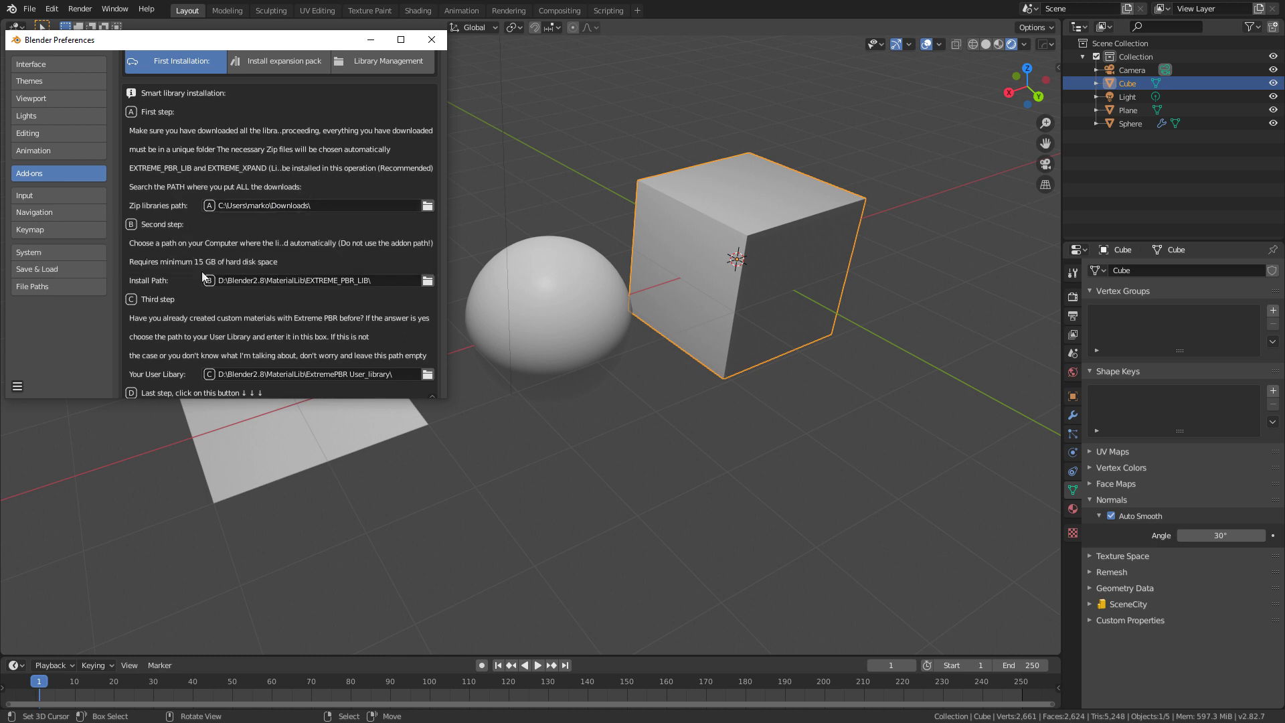
pyautogui.scroll(-2, 348, 283)
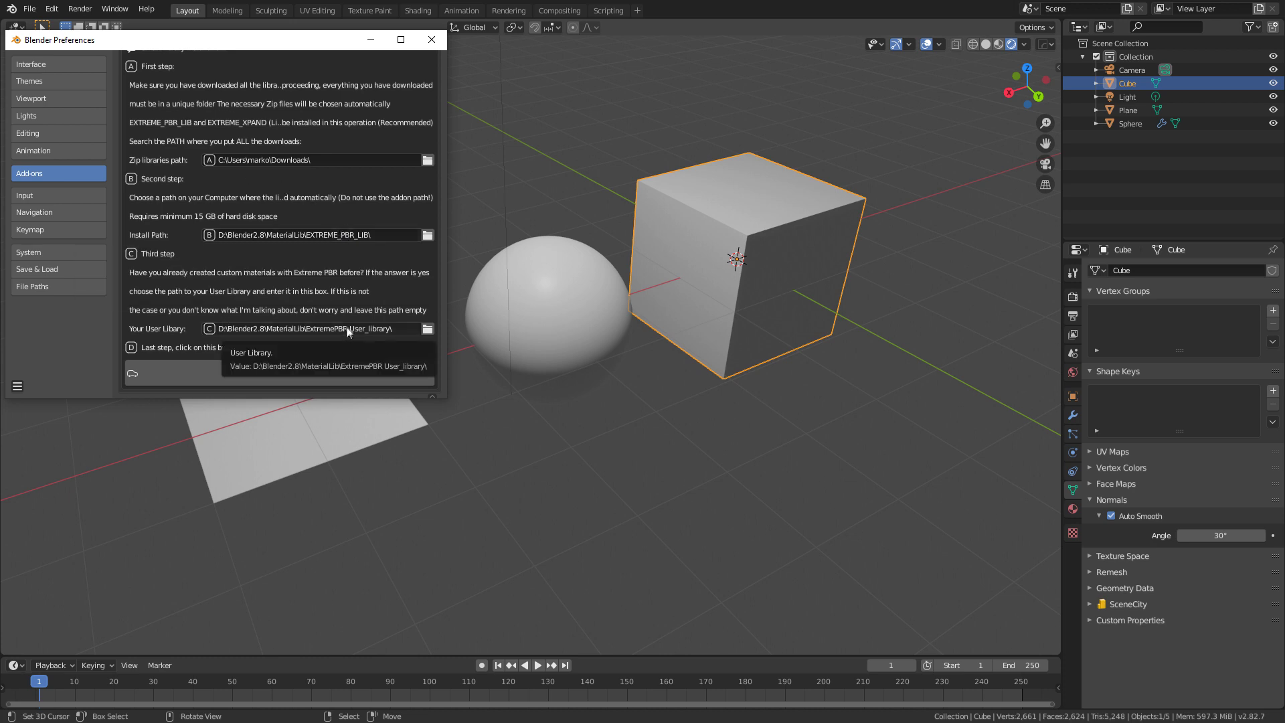
pyautogui.scroll(5, 321, 221)
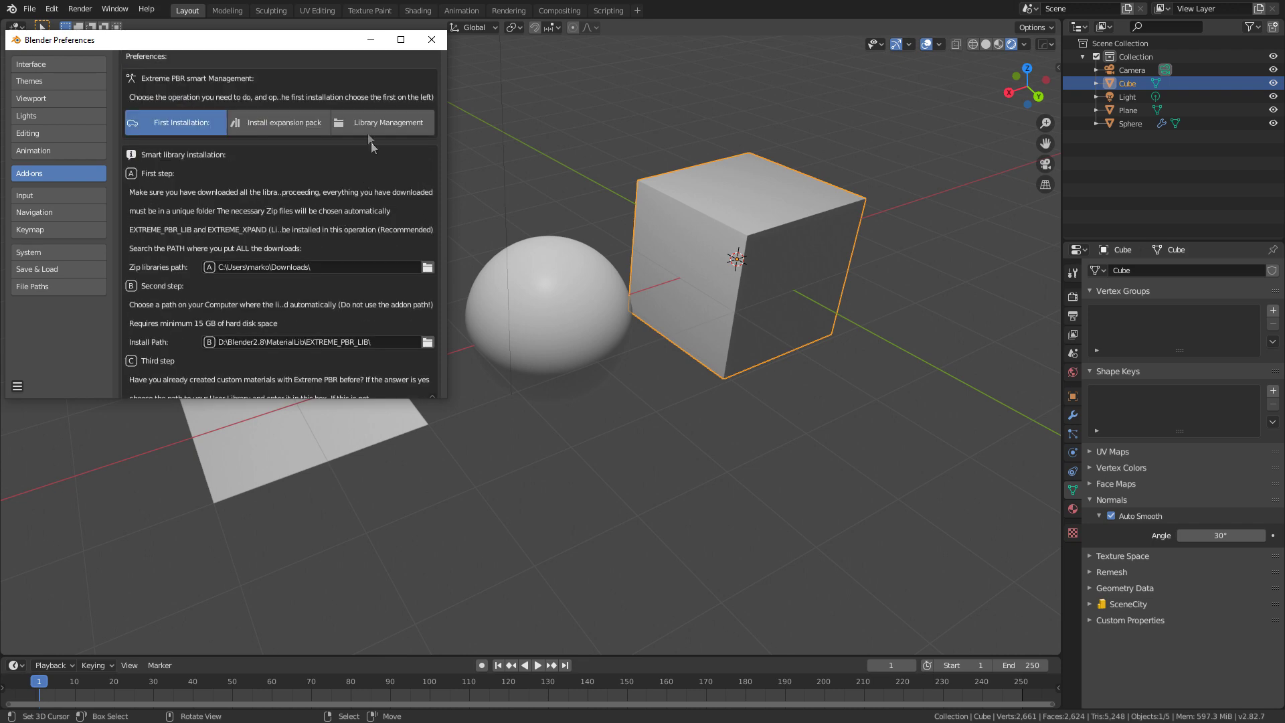
pyautogui.click(380, 125)
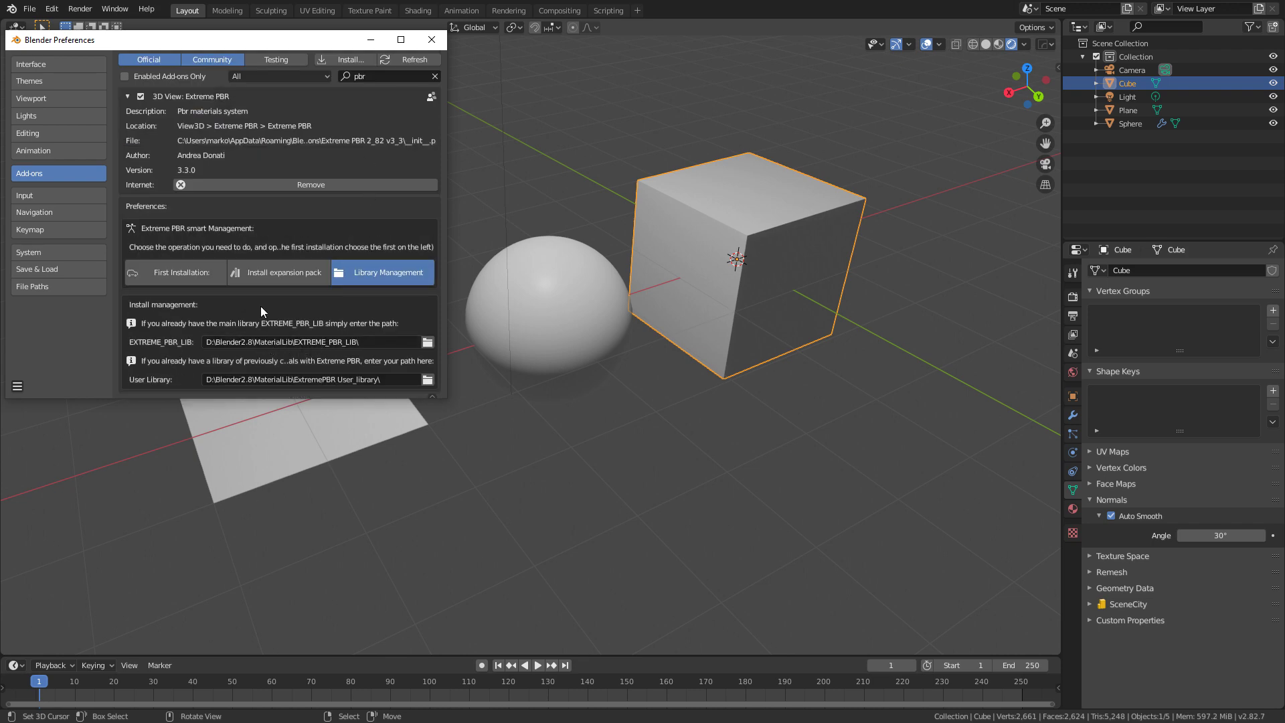
pyautogui.click(431, 41)
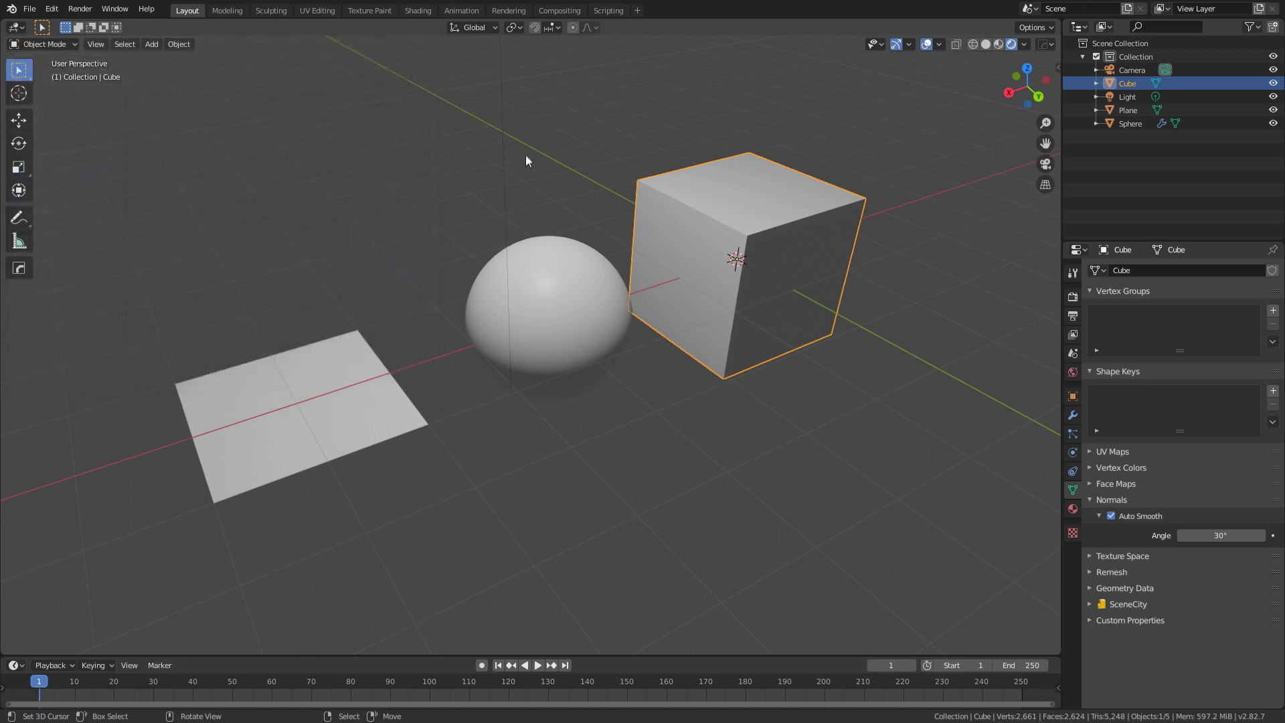
# - Show the Extreme PBR Evo sidebar panel and toggle Edit Mode on the cube, sphere and plane
pyautogui.press('n')
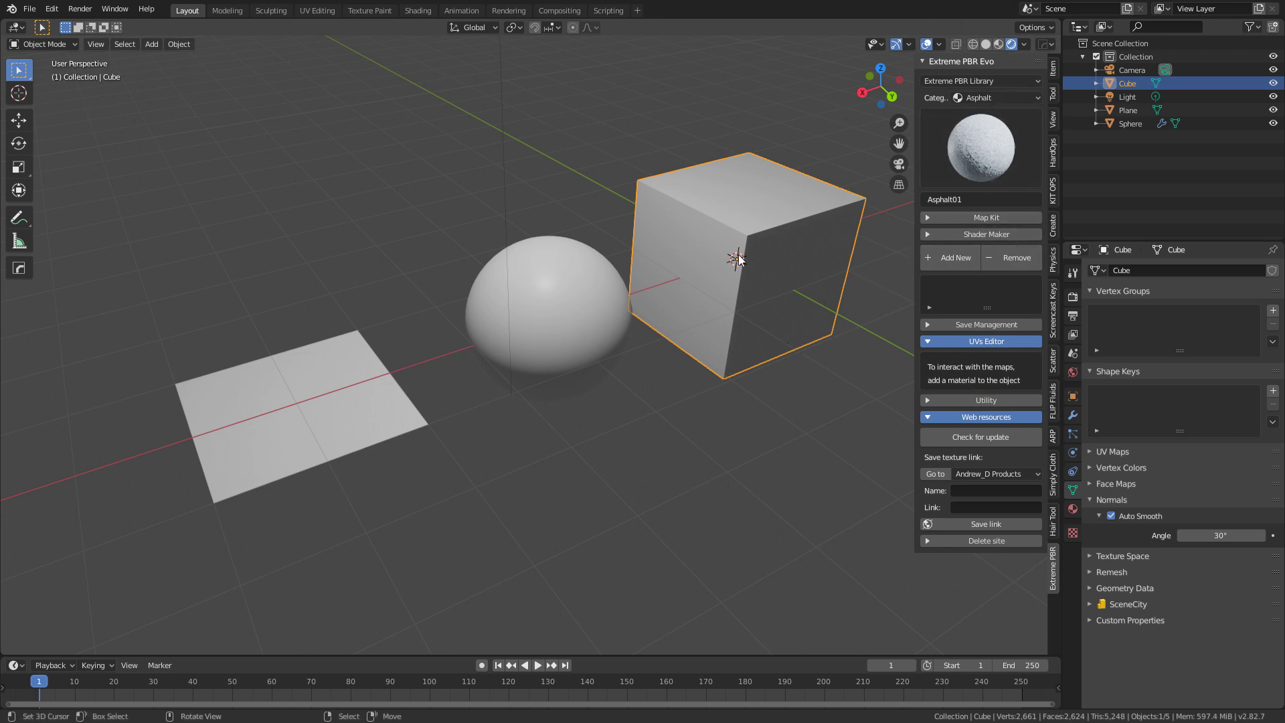
pyautogui.press('Tab')
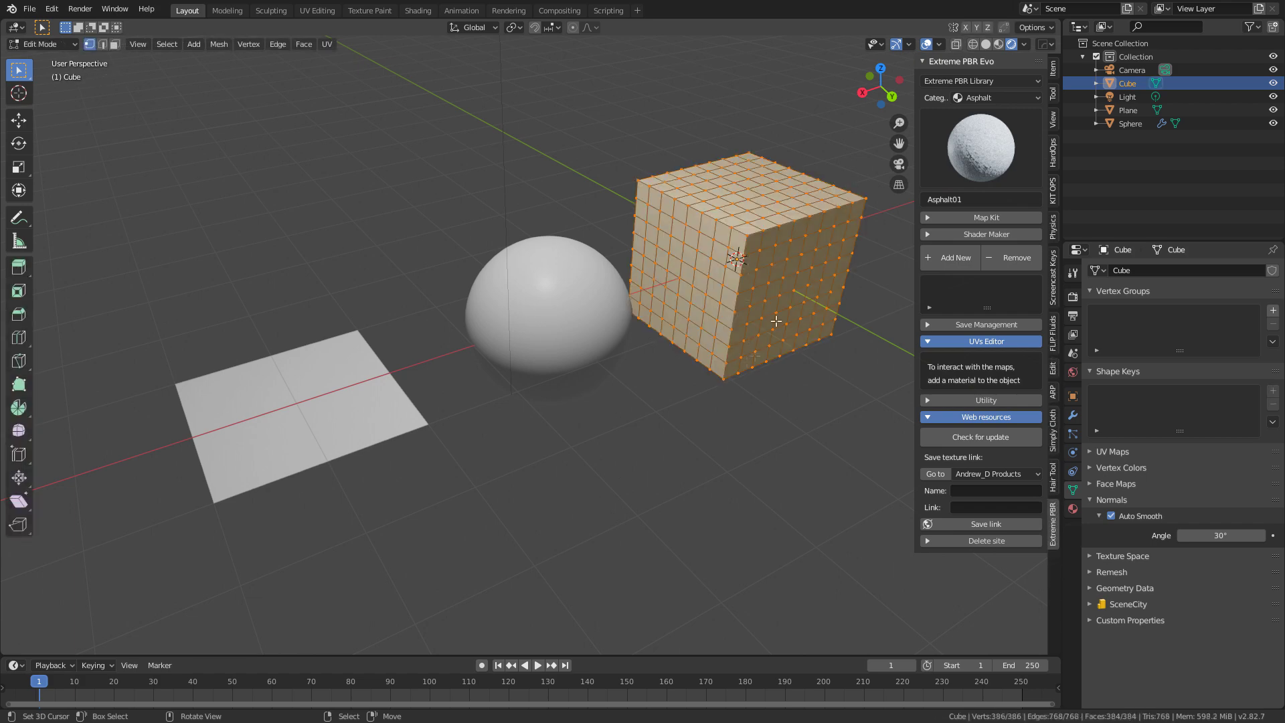
pyautogui.press('Tab')
pyautogui.click(564, 330)
pyautogui.press('Tab')
pyautogui.press('Tab')
pyautogui.click(422, 418)
pyautogui.press('Tab')
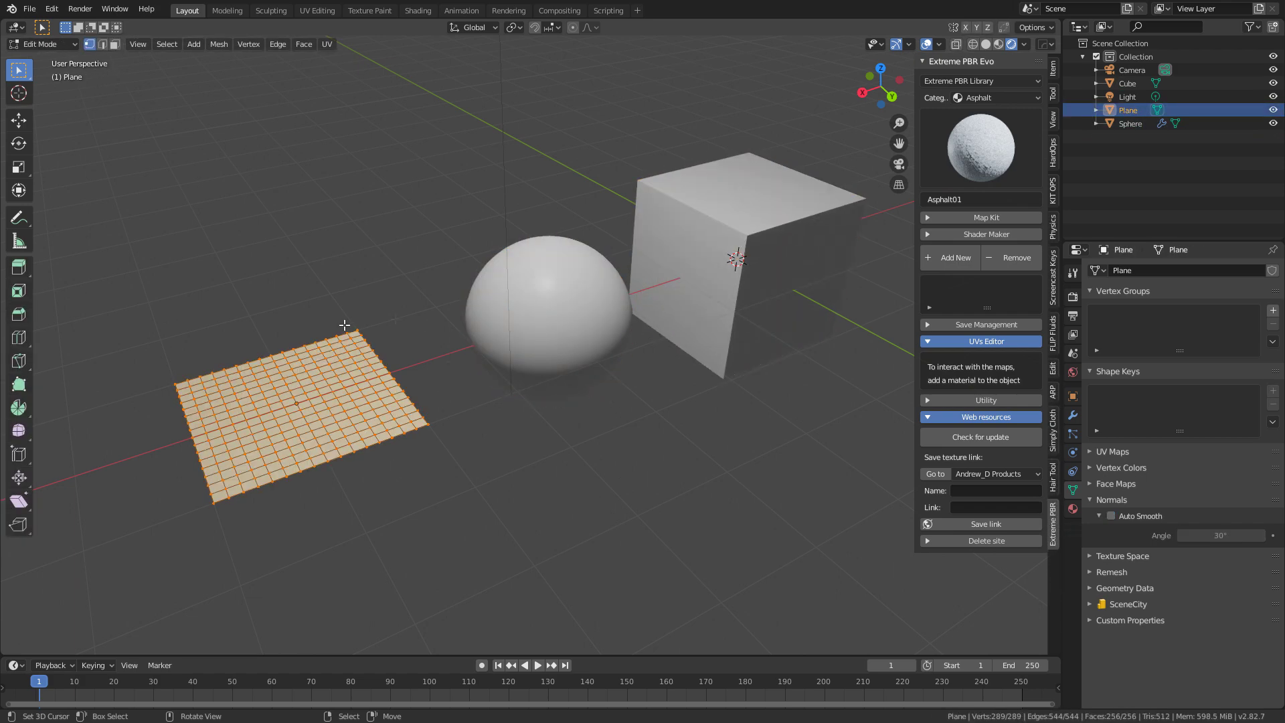
pyautogui.press('Tab')
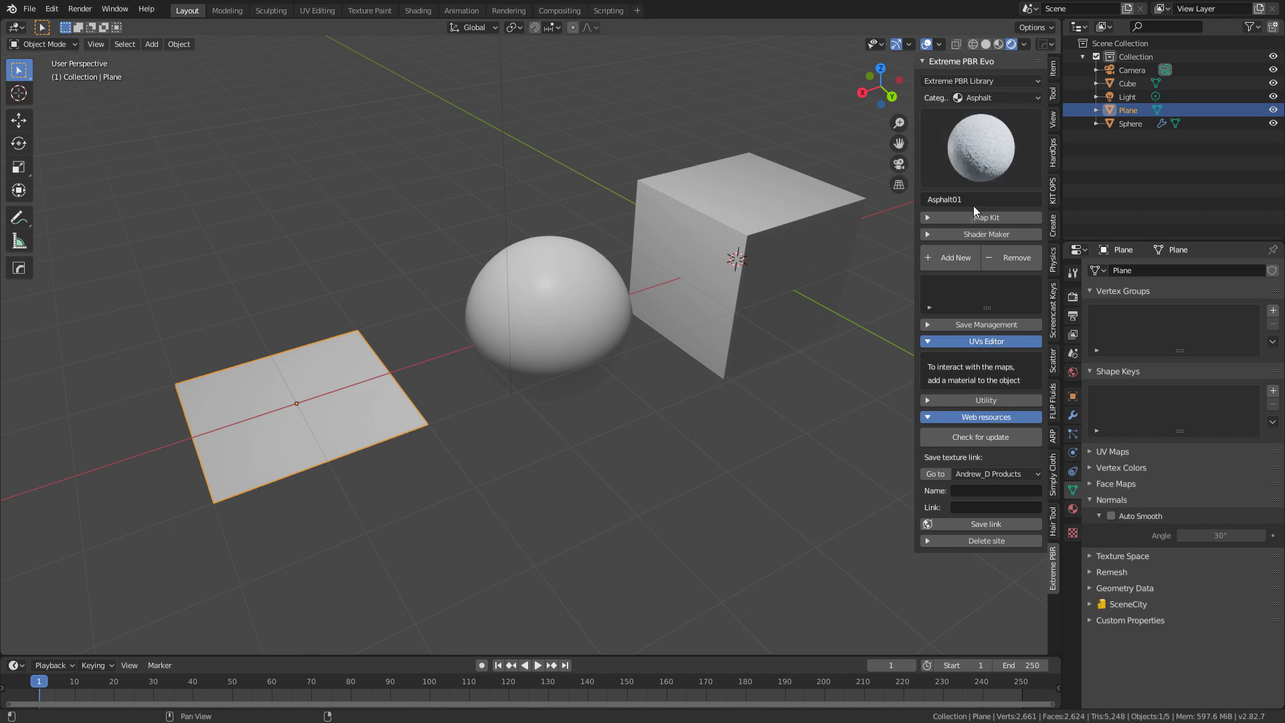
# - Add Asphalt01 to the plane through Map Kit and assign it to the sphere
pyautogui.click(932, 220)
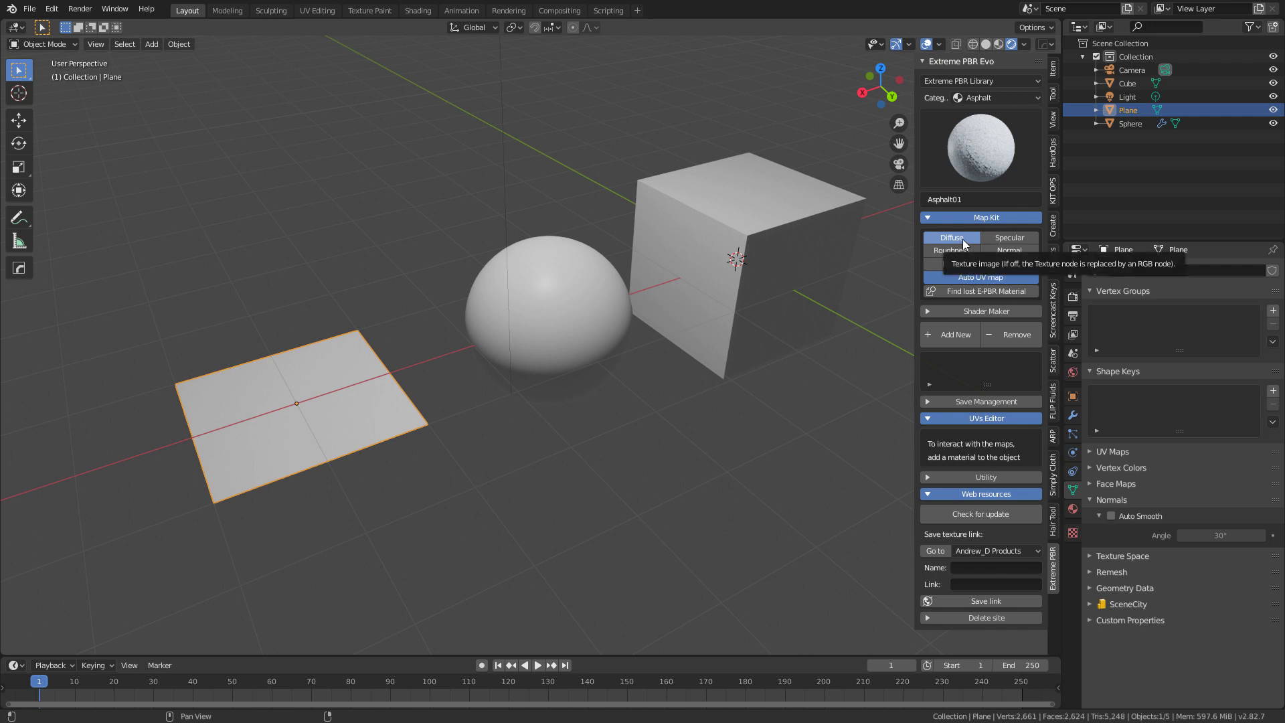
pyautogui.click(954, 339)
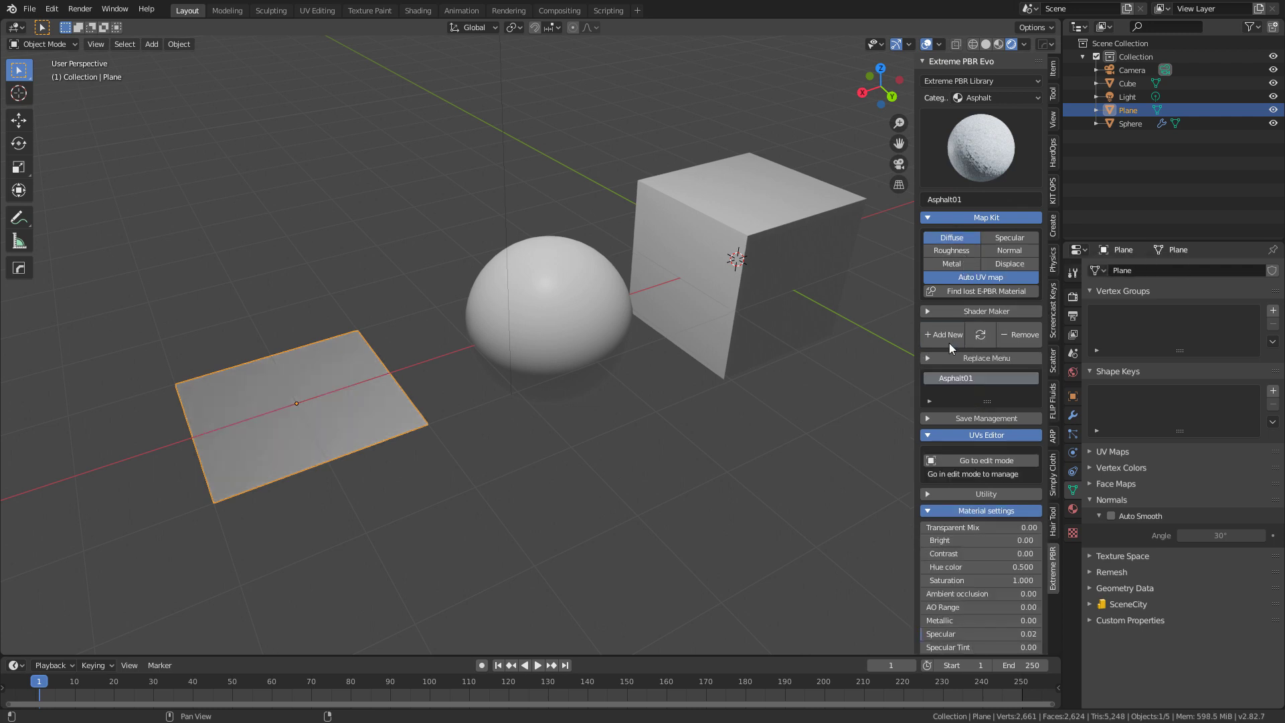
pyautogui.click(543, 331)
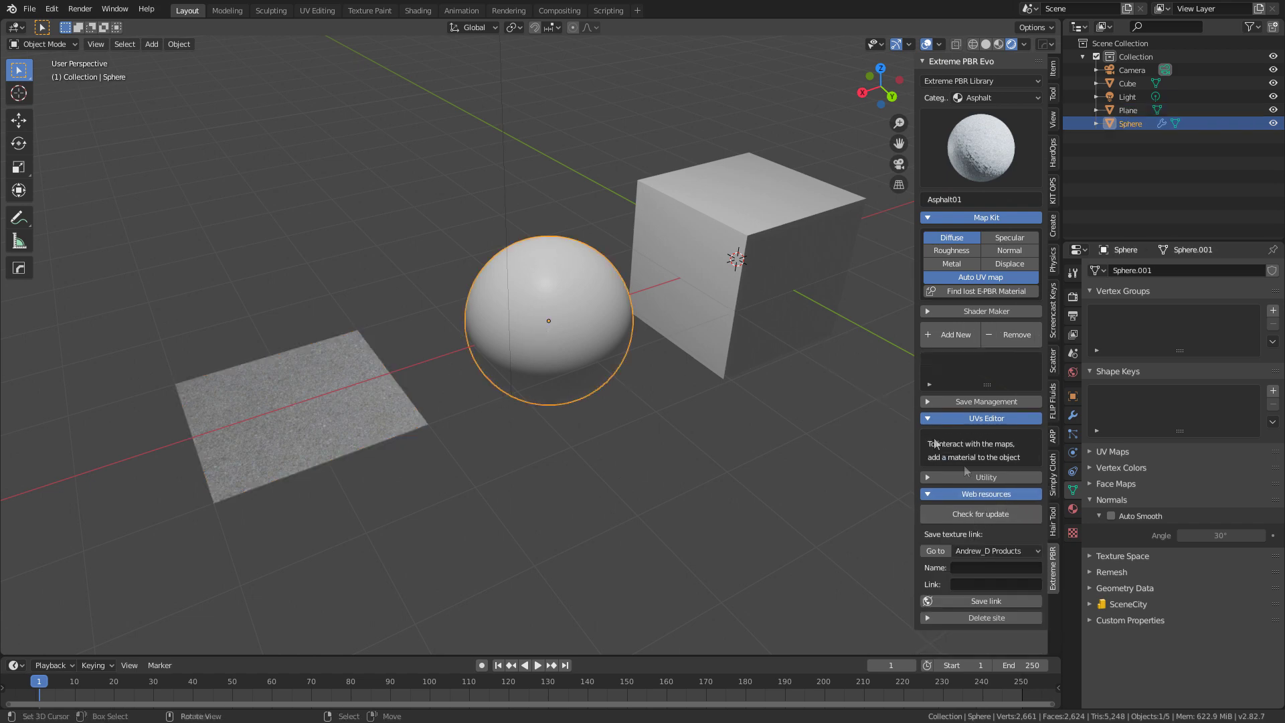
pyautogui.click(1073, 508)
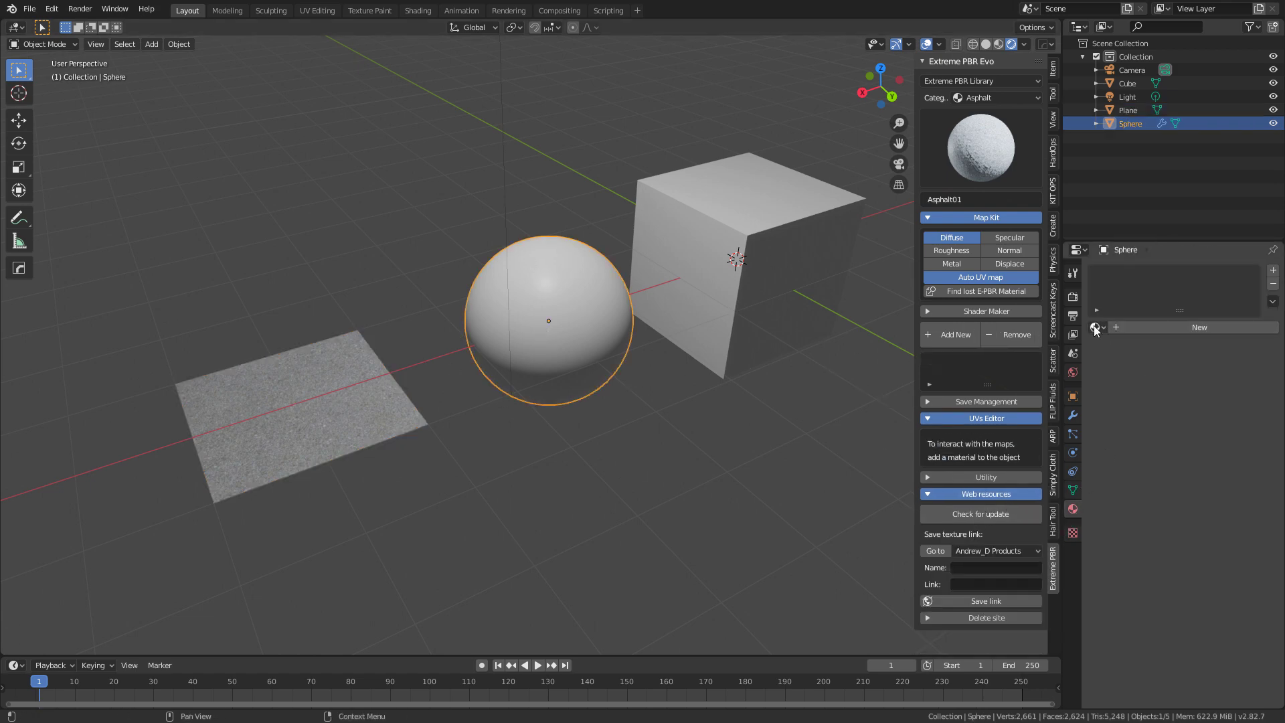
pyautogui.click(1096, 329)
pyautogui.click(1126, 347)
# - Assign Asphalt01 to the cube from the existing materials list
pyautogui.click(797, 281)
pyautogui.click(1096, 328)
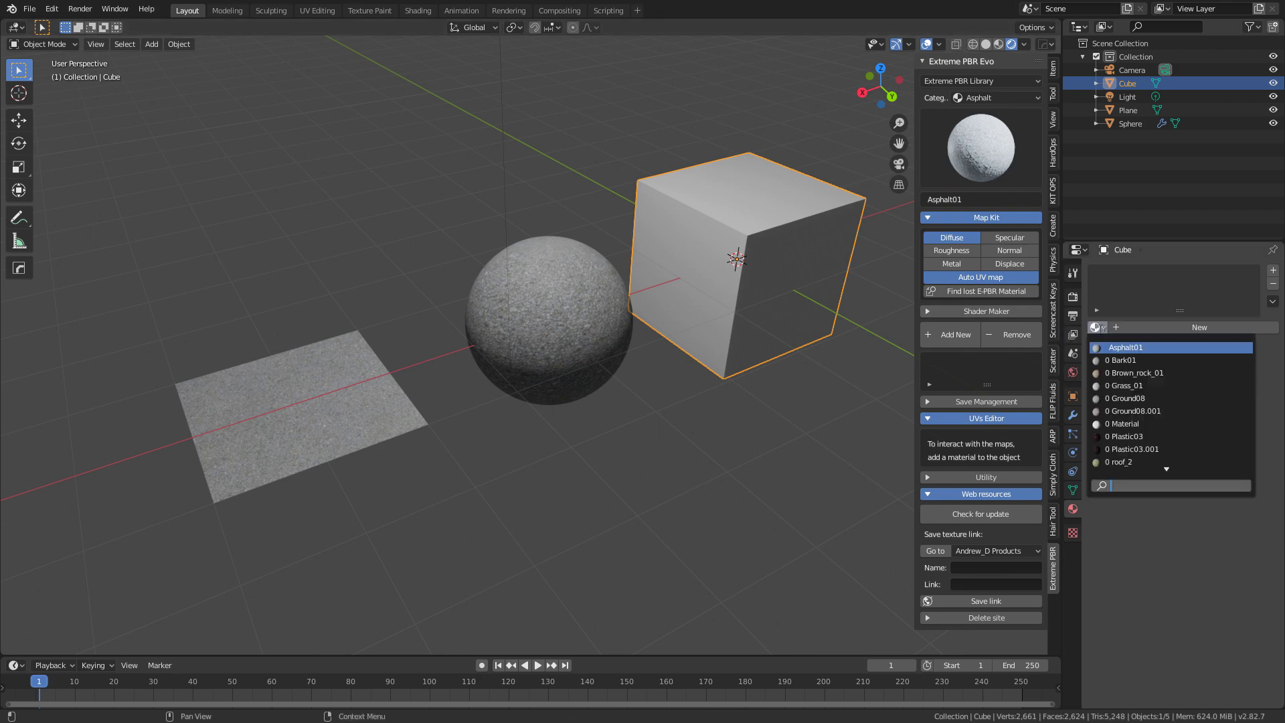
pyautogui.click(1126, 348)
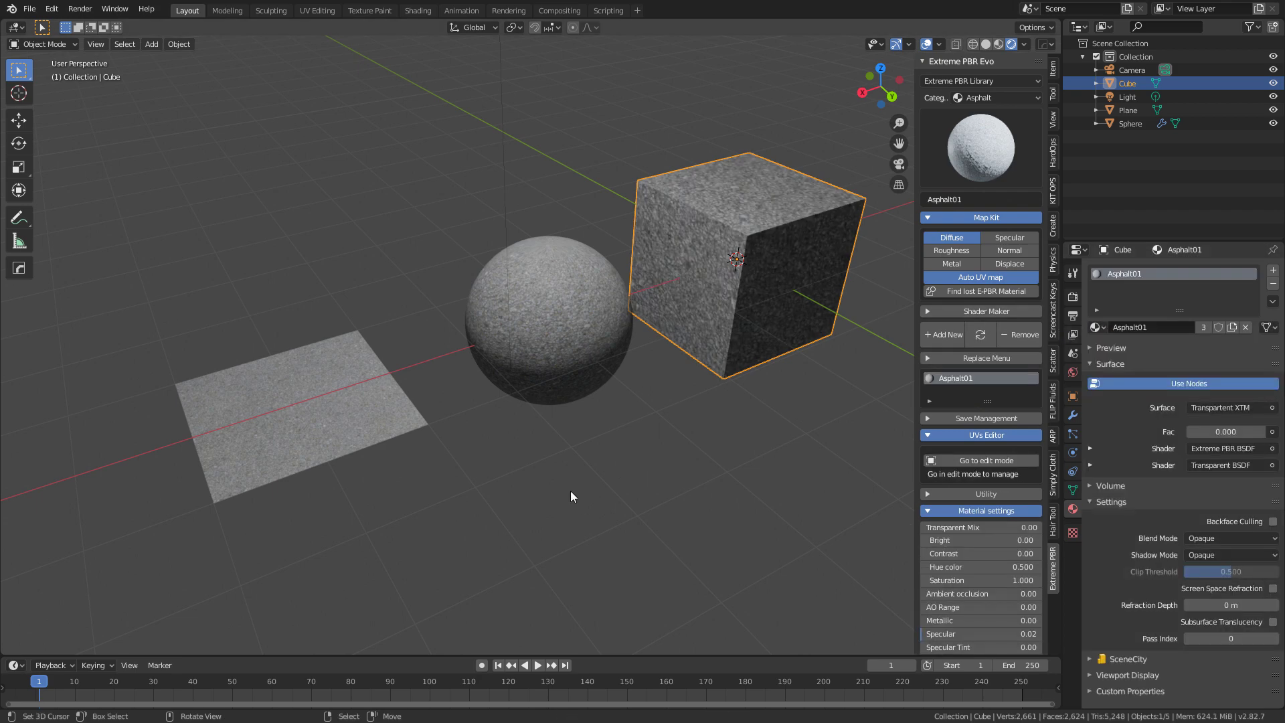
pyautogui.moveTo(524, 381); pyautogui.dragTo(621, 360, button='middle')
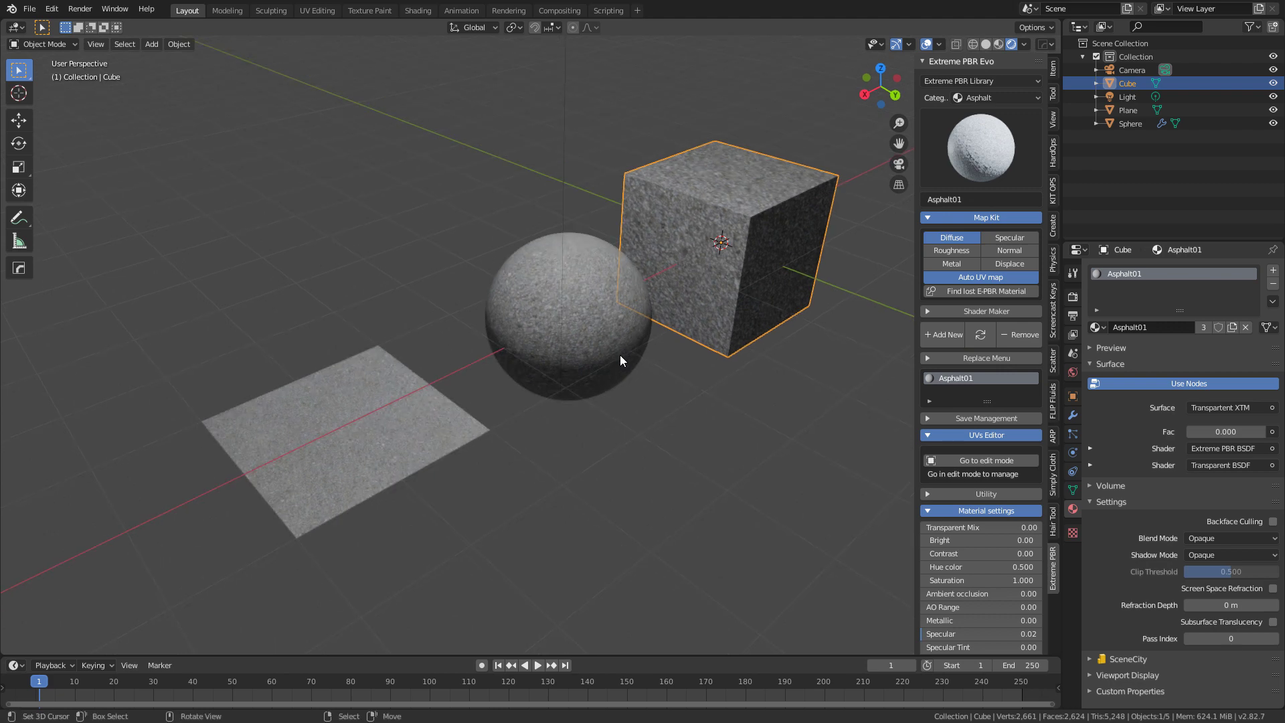
# - Rebuild Asphalt01 with roughness, metal, normal and specular maps included
pyautogui.click(958, 253)
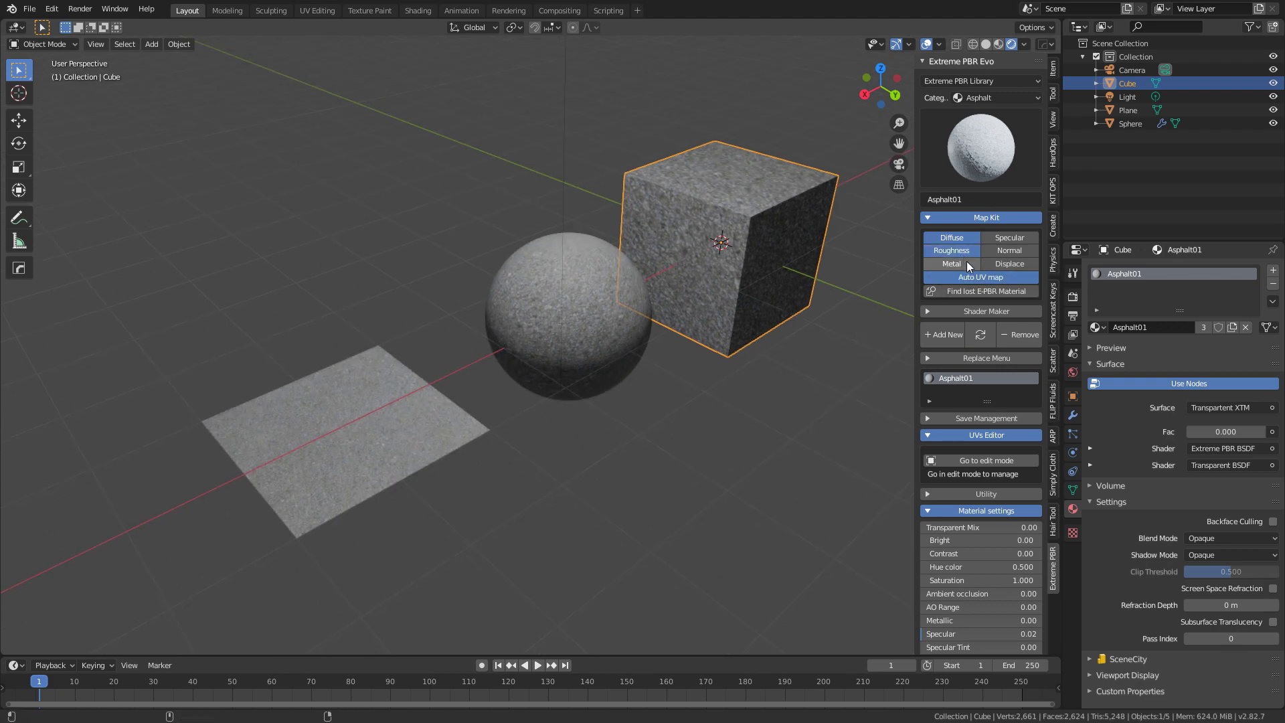
pyautogui.click(951, 264)
pyautogui.click(1010, 251)
pyautogui.click(1004, 238)
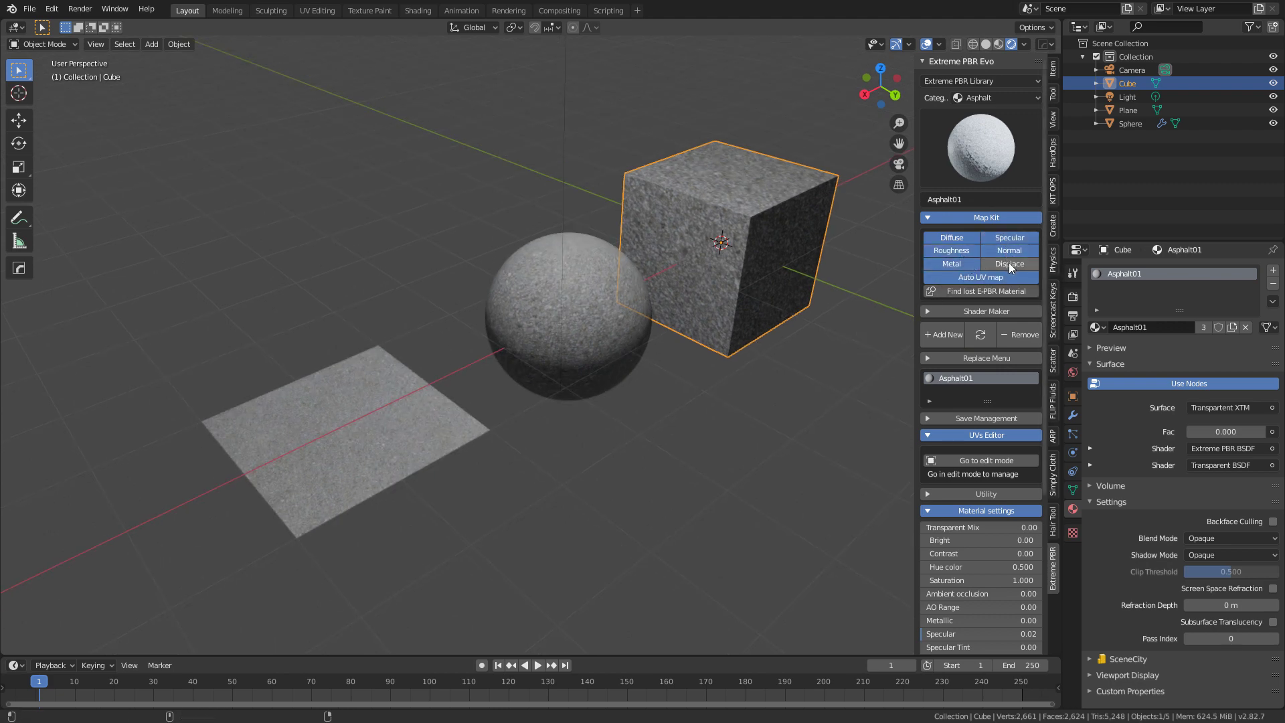
pyautogui.click(983, 337)
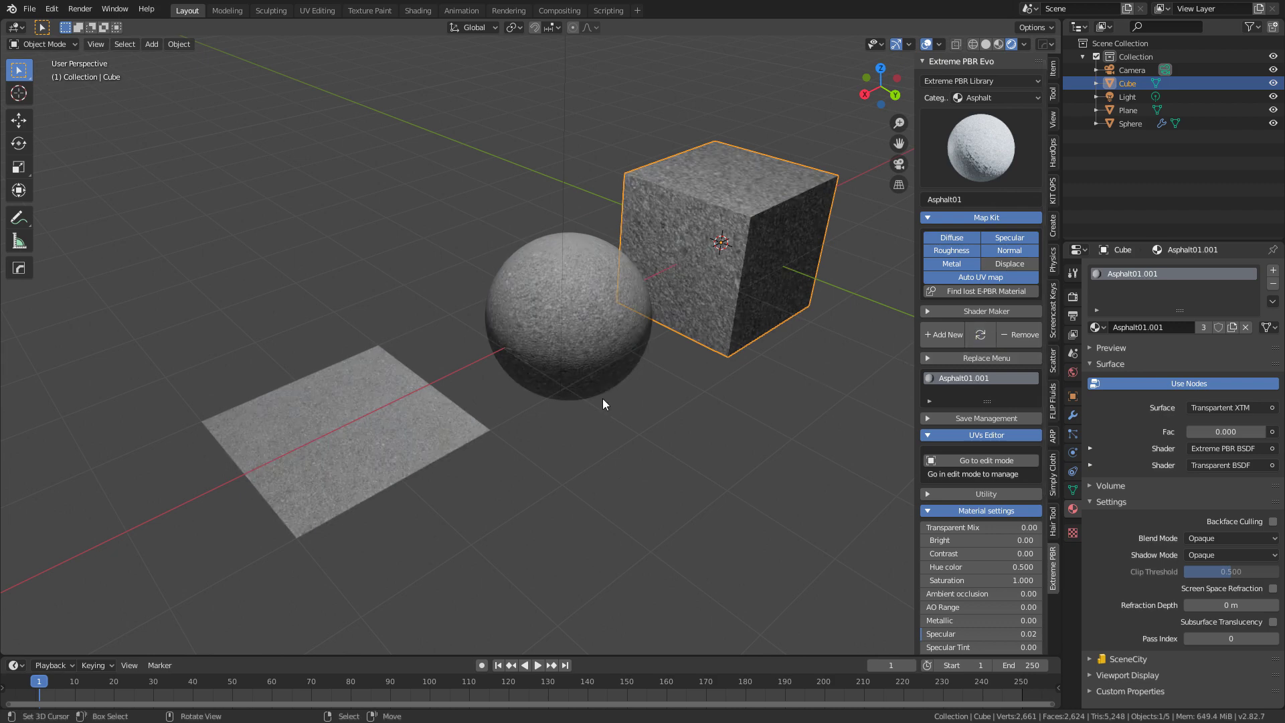
pyautogui.moveTo(602, 399); pyautogui.dragTo(535, 350, button='middle')
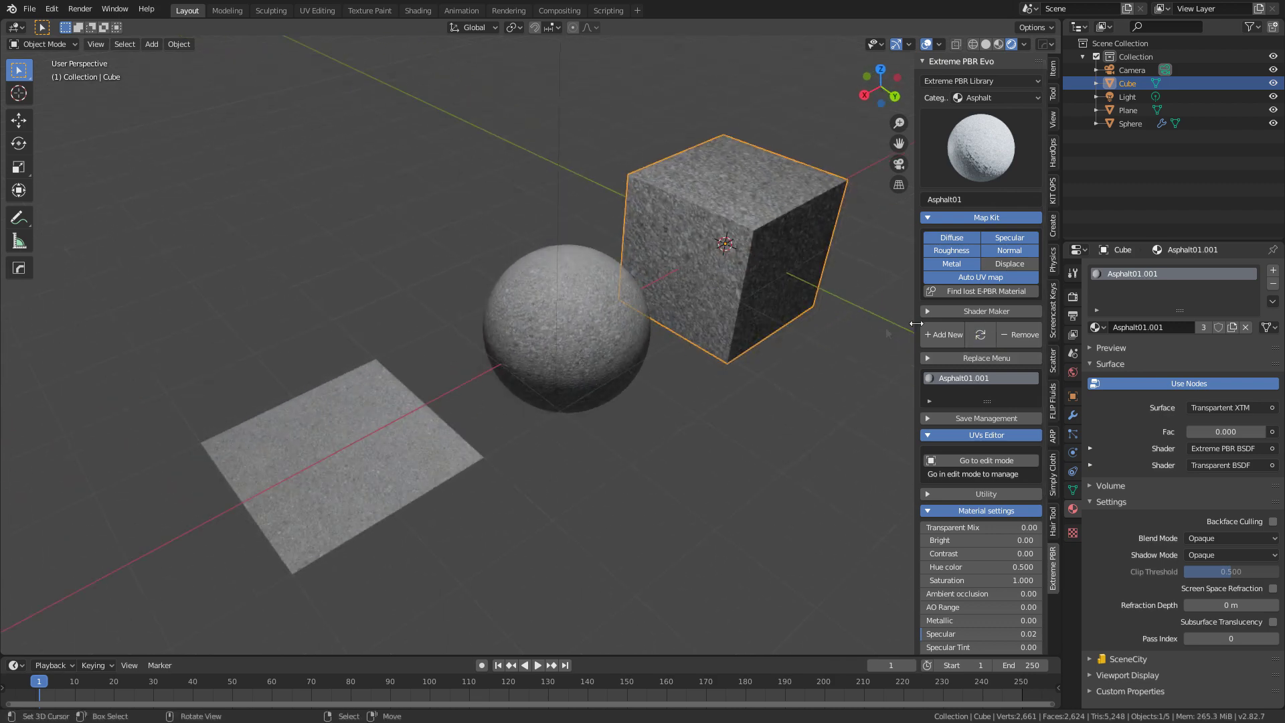
# - Add the displacement map, reapply Asphalt01, and inspect the sphere and cube up close
pyautogui.click(999, 265)
pyautogui.click(975, 337)
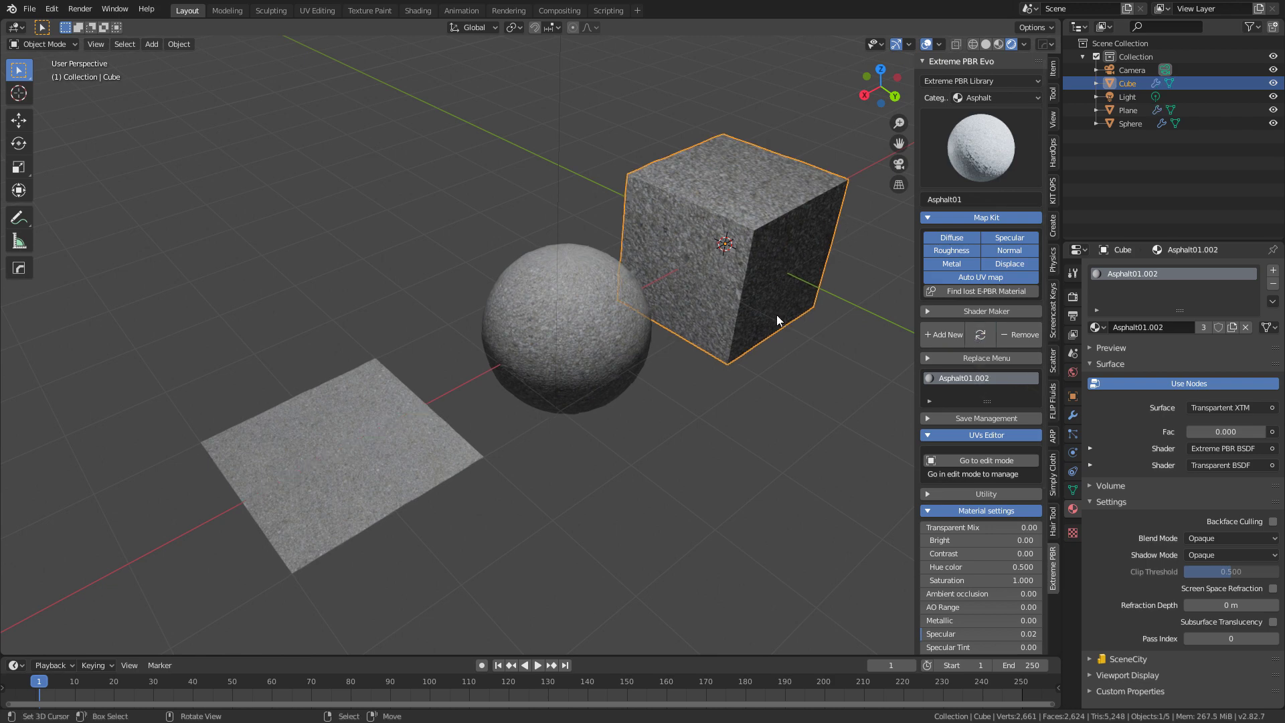
pyautogui.moveTo(776, 321); pyautogui.dragTo(731, 252, button='middle')
pyautogui.scroll(5, 731, 253)
pyautogui.moveTo(614, 287)
pyautogui.mouseDown(button='middle')
pyautogui.moveTo(654, 282)
pyautogui.moveTo(626, 283)
pyautogui.mouseUp(button='middle')
pyautogui.scroll(-5, 651, 299)
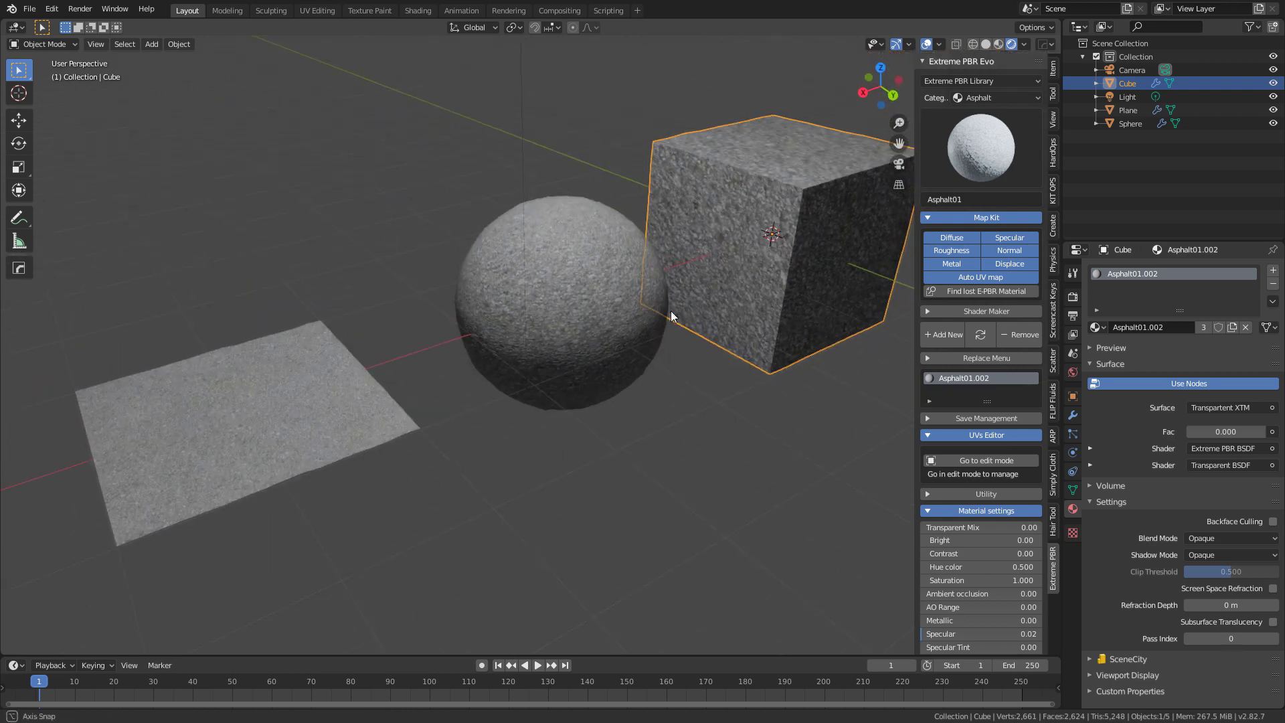
pyautogui.click(1003, 99)
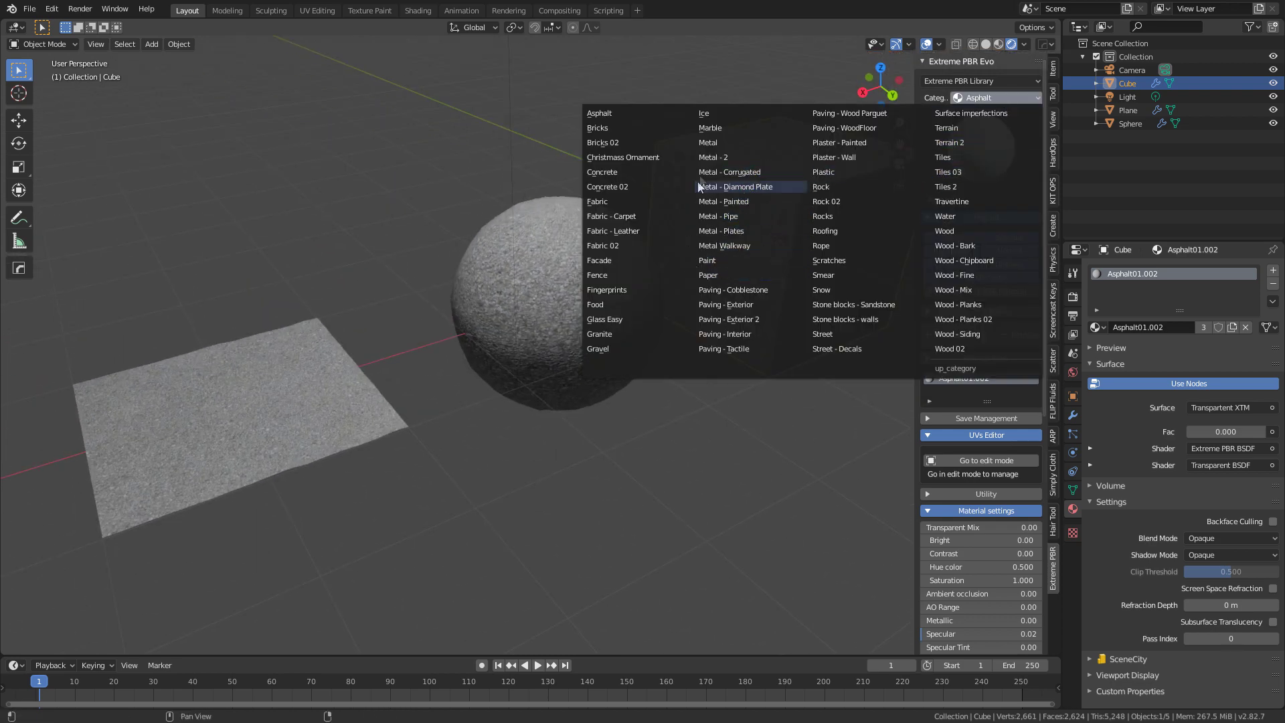
# - Apply Galvanized_steel_01 from the Metal - 2 category in place of the asphalt
pyautogui.click(720, 157)
pyautogui.click(970, 151)
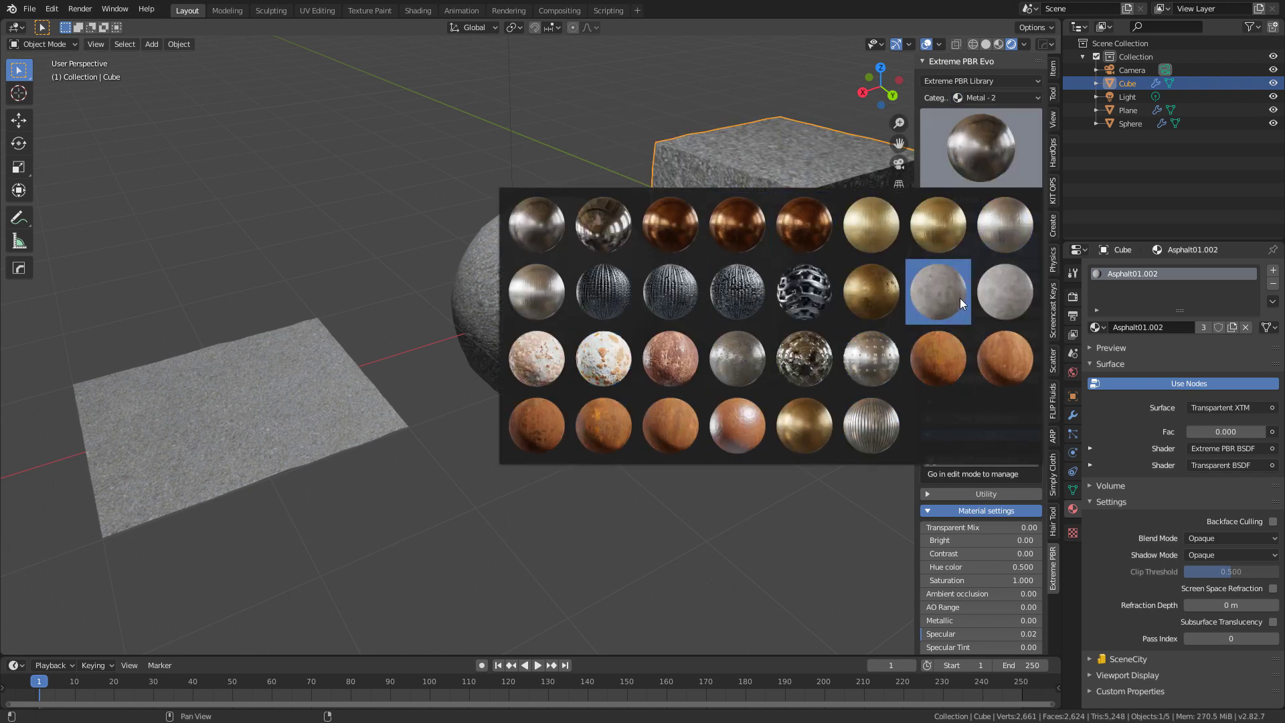
pyautogui.click(961, 298)
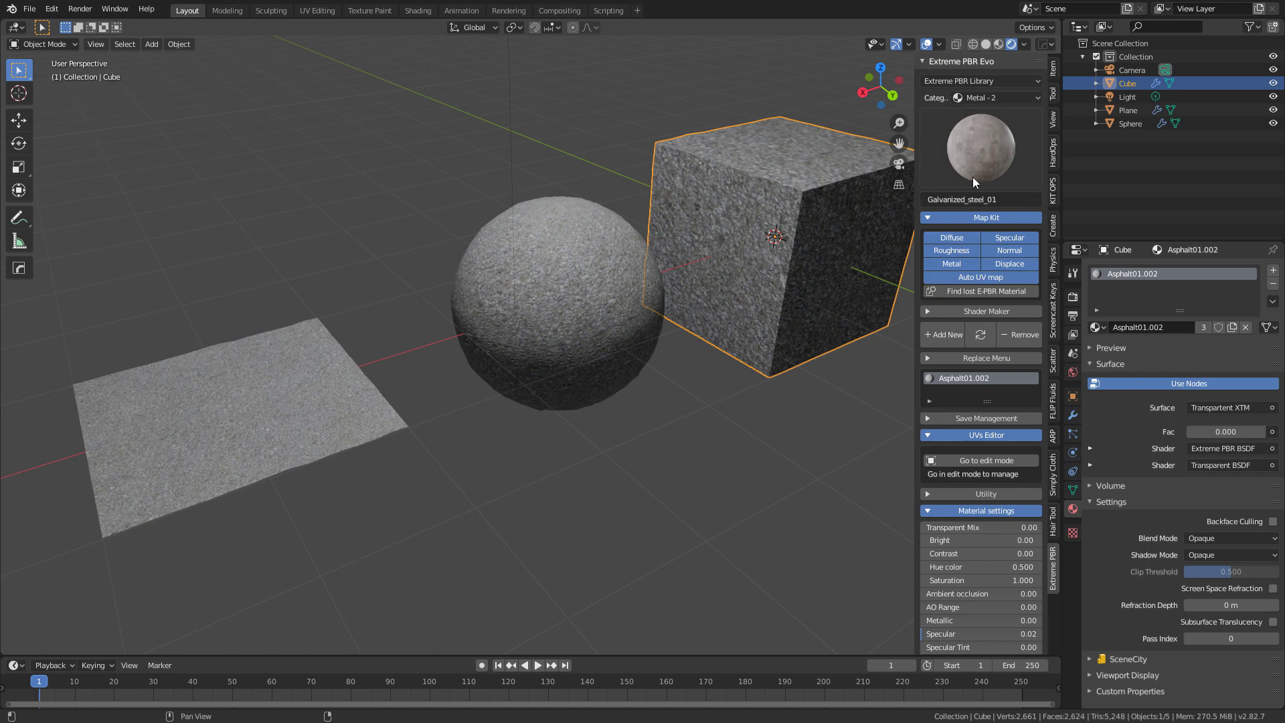
pyautogui.click(990, 339)
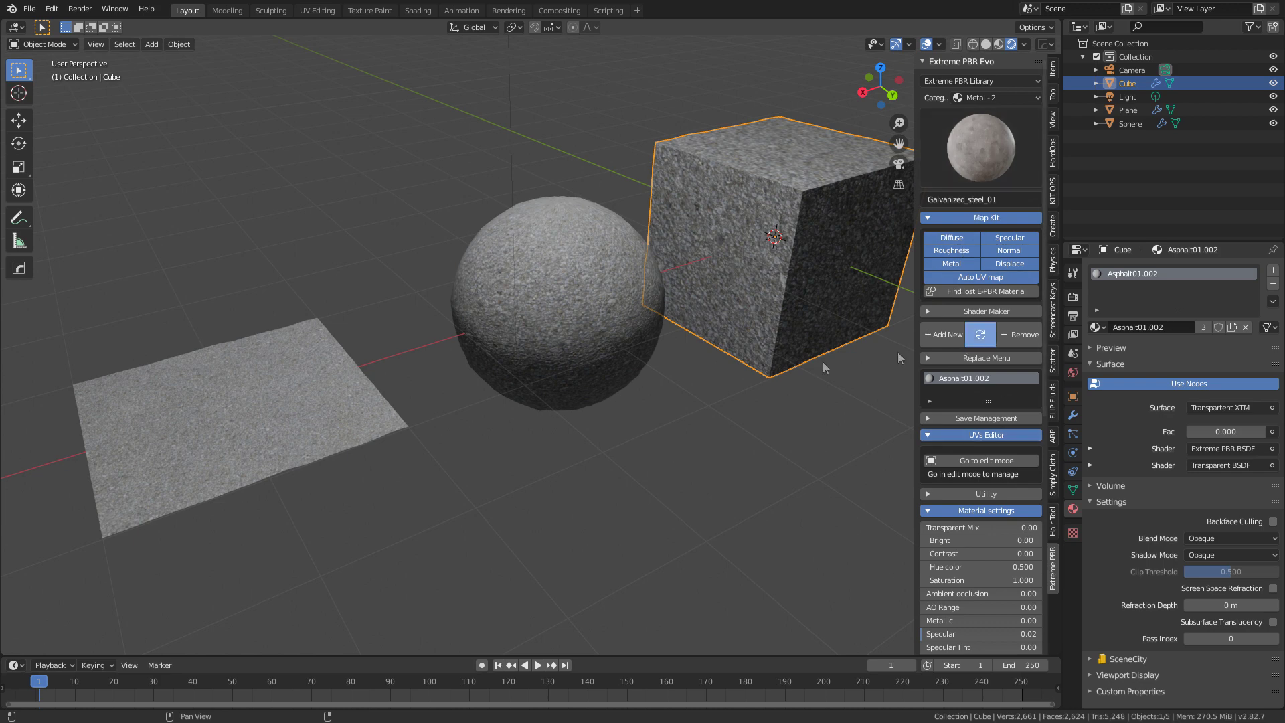
# - Orbit, zoom and pan around the steel-covered cube, sphere and plane
pyautogui.moveTo(823, 367); pyautogui.dragTo(631, 468, button='middle')
pyautogui.scroll(5, 696, 389)
pyautogui.scroll(-5, 696, 388)
pyautogui.moveTo(683, 416); pyautogui.dragTo(389, 523, button='middle')
pyautogui.scroll(-6, 402, 519)
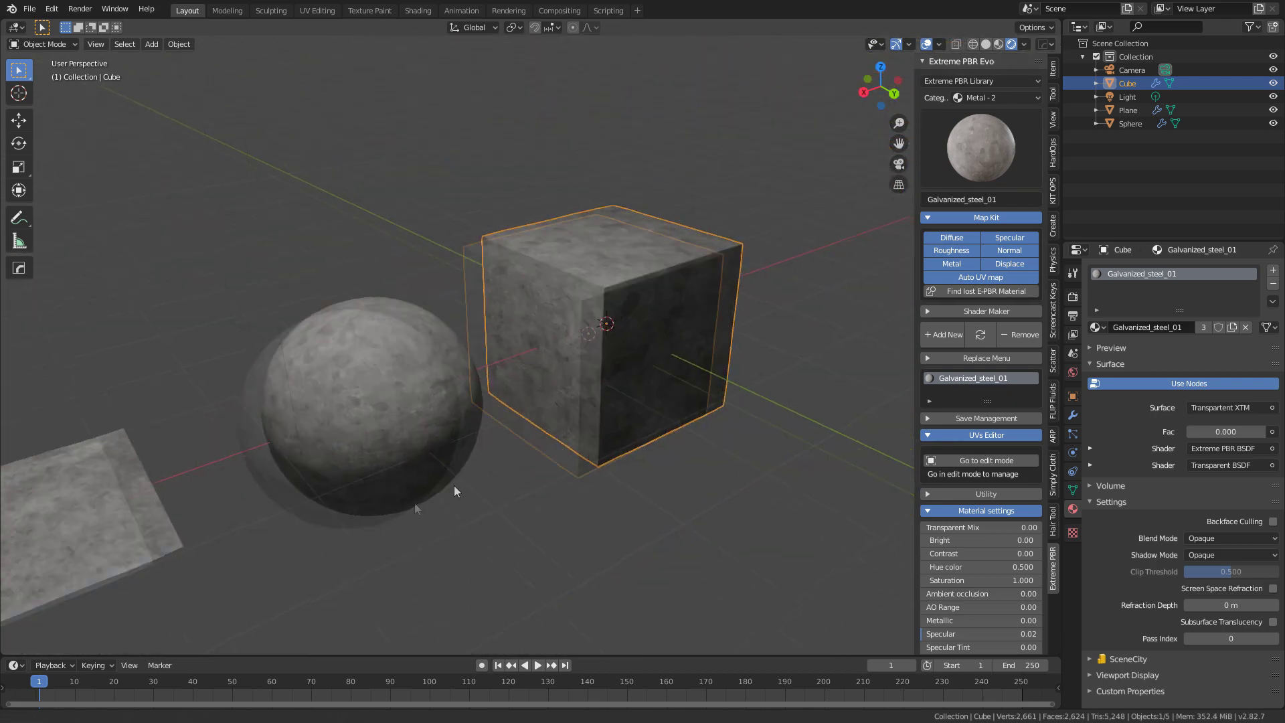
pyautogui.moveTo(453, 493); pyautogui.dragTo(651, 433, button='middle')
pyautogui.keyDown('shift'); pyautogui.moveTo(743, 422); pyautogui.dragTo(688, 403, button='middle'); pyautogui.keyUp('shift')
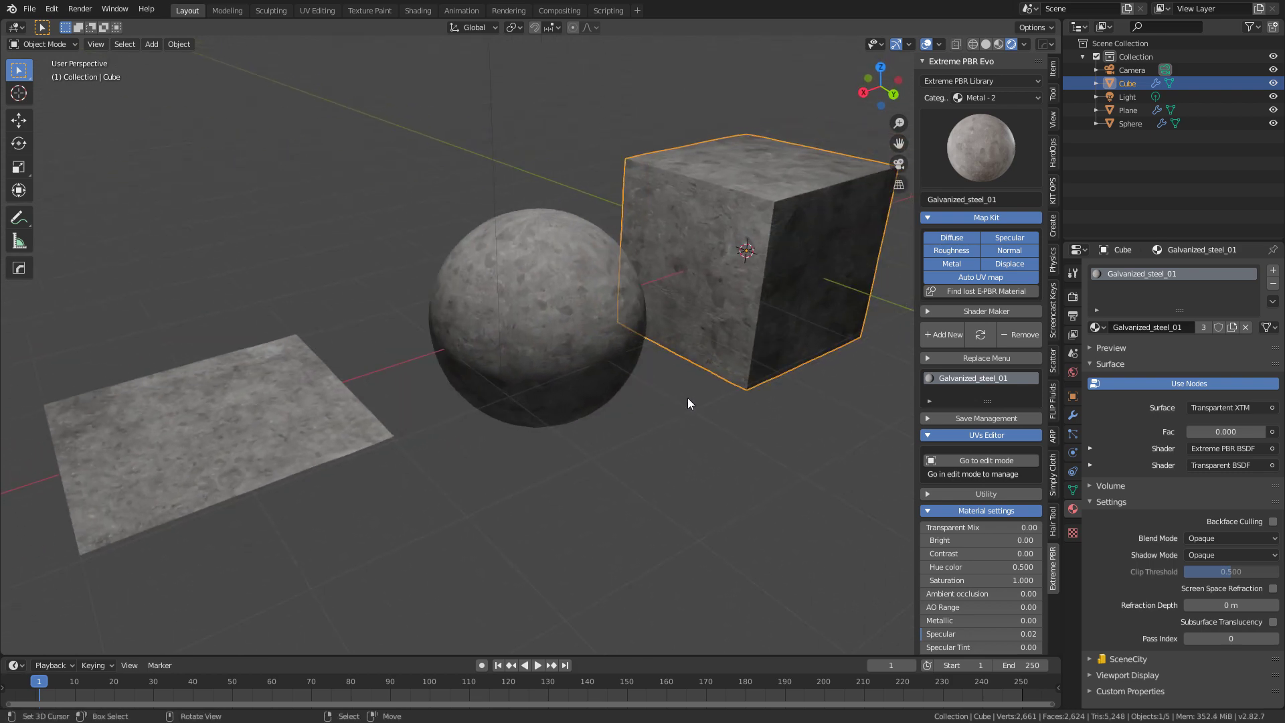
pyautogui.click(989, 98)
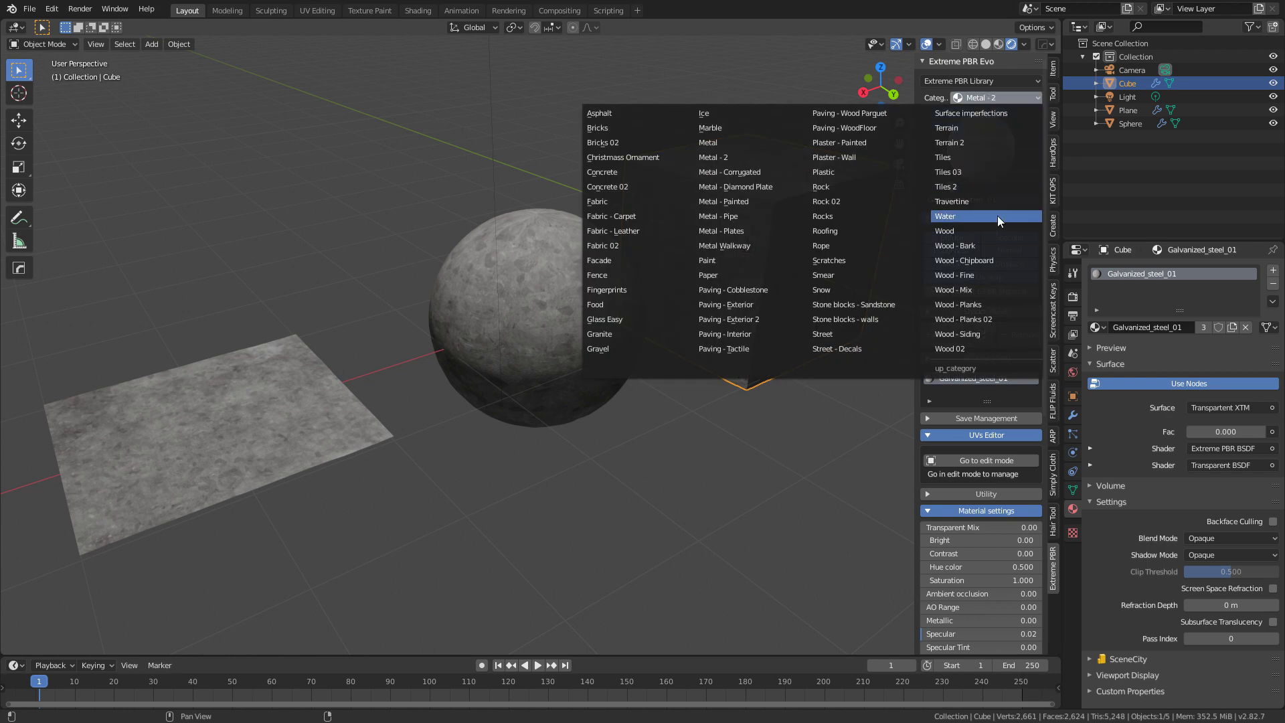
# - Pick Wood31 from the Wood 02 category and apply it to the cube, sphere and plane
pyautogui.click(986, 349)
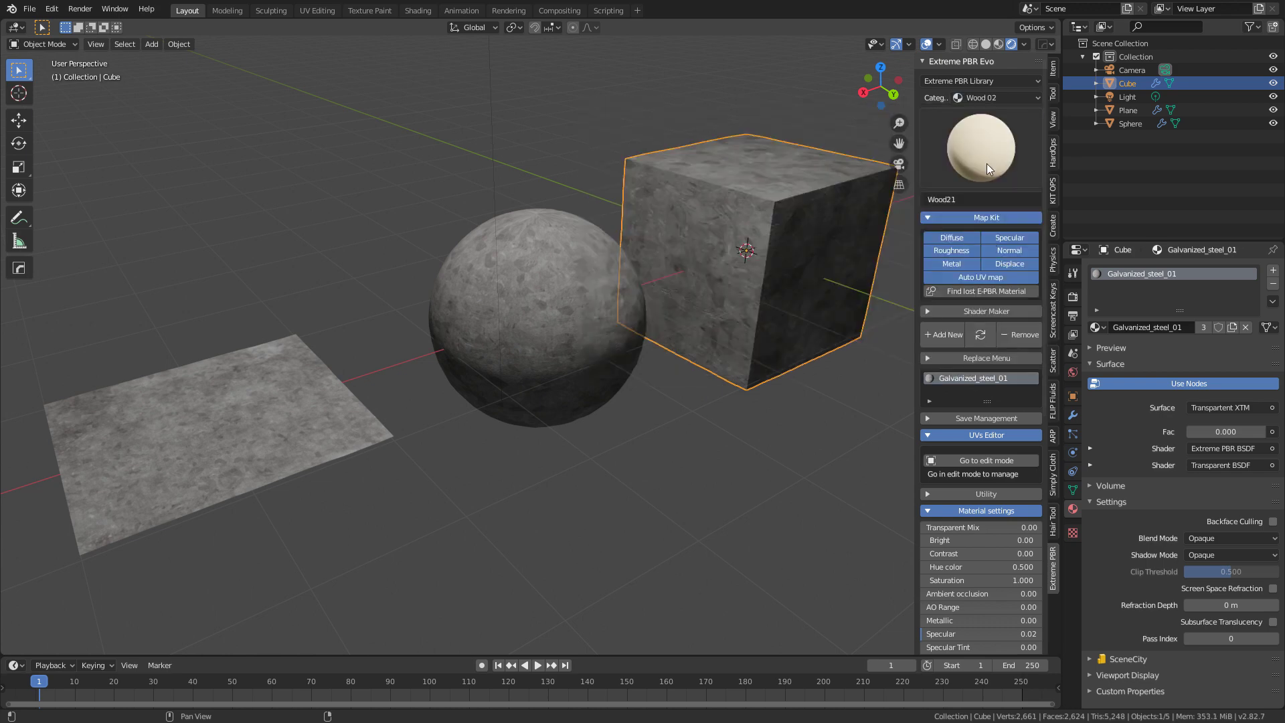
pyautogui.click(987, 164)
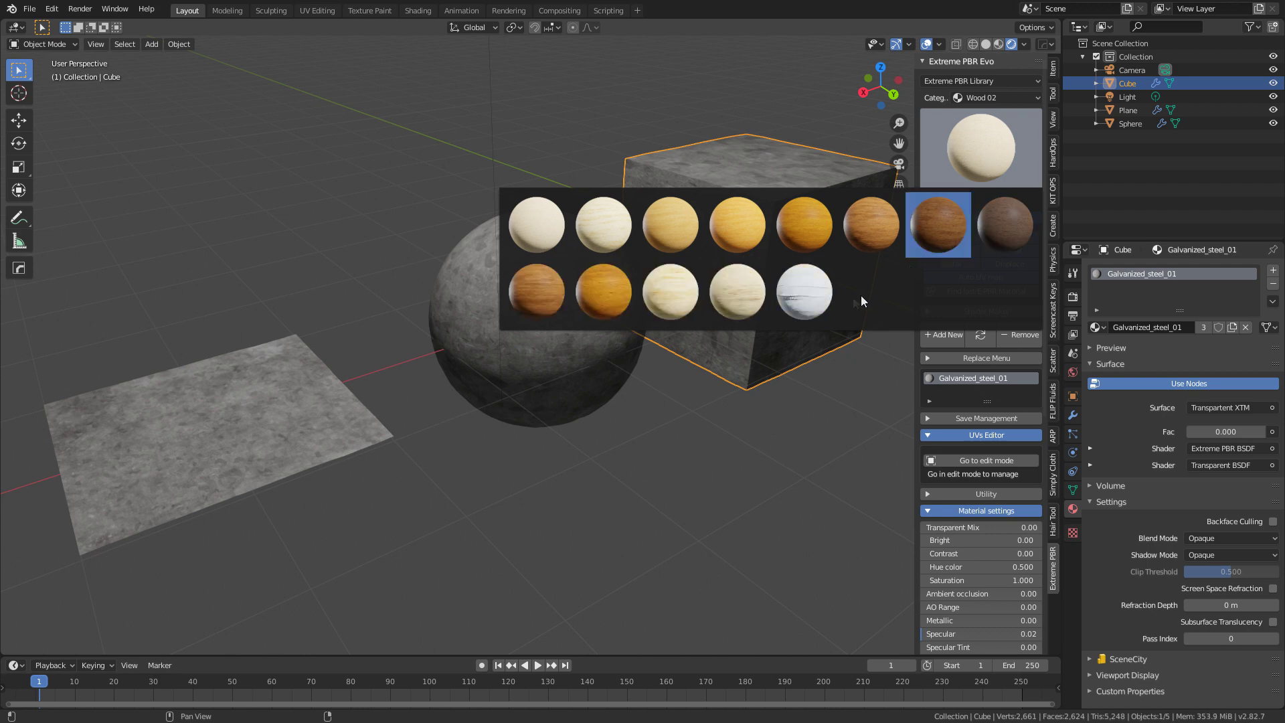
pyautogui.click(729, 292)
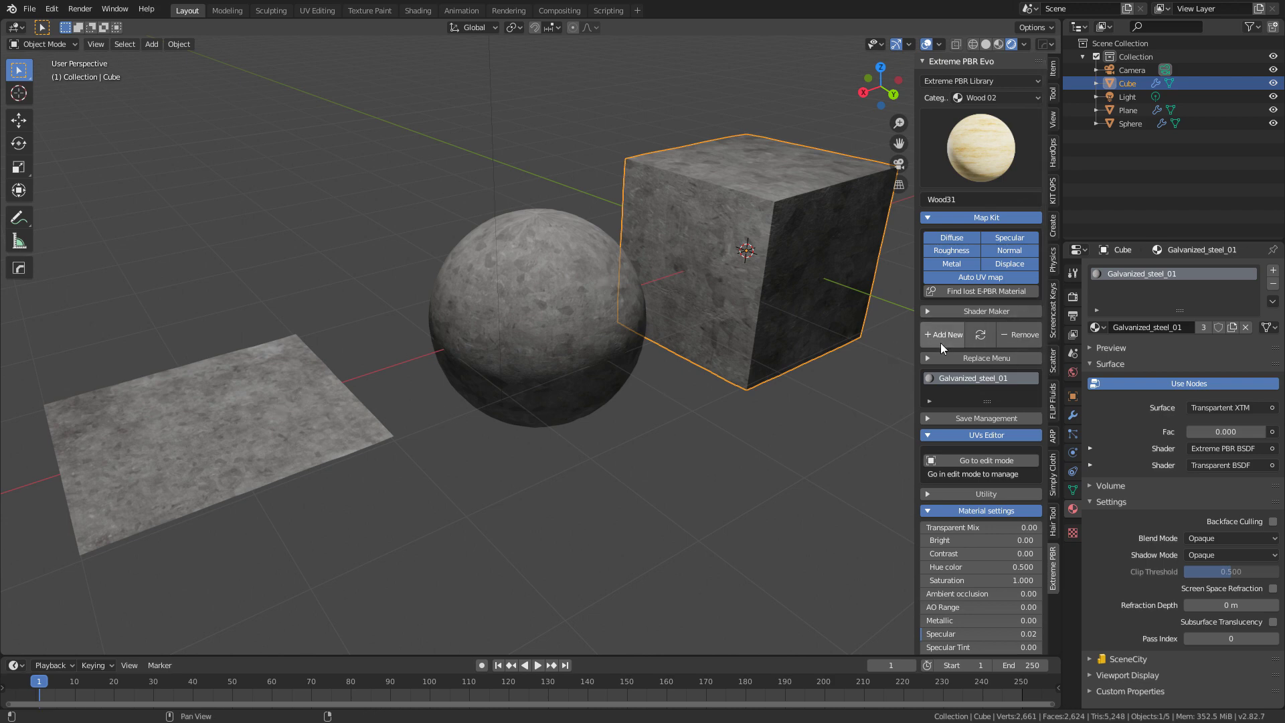
pyautogui.click(984, 339)
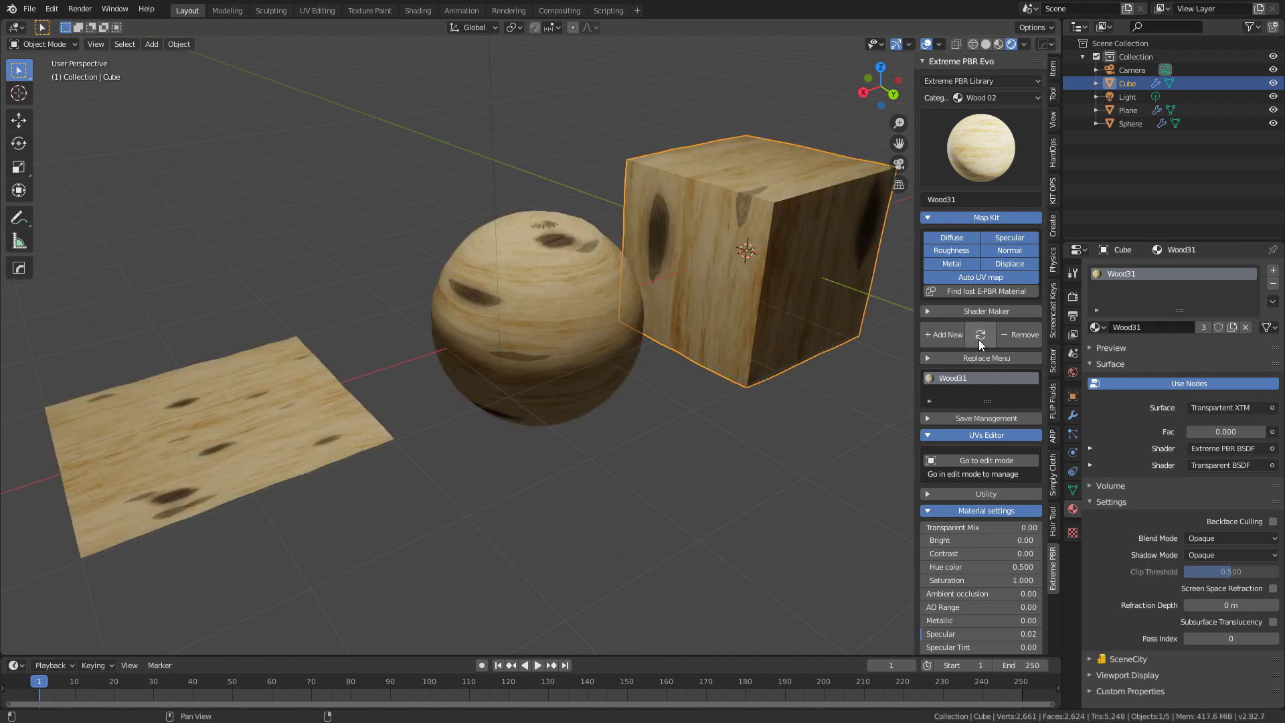
pyautogui.moveTo(689, 399); pyautogui.dragTo(836, 228, button='middle')
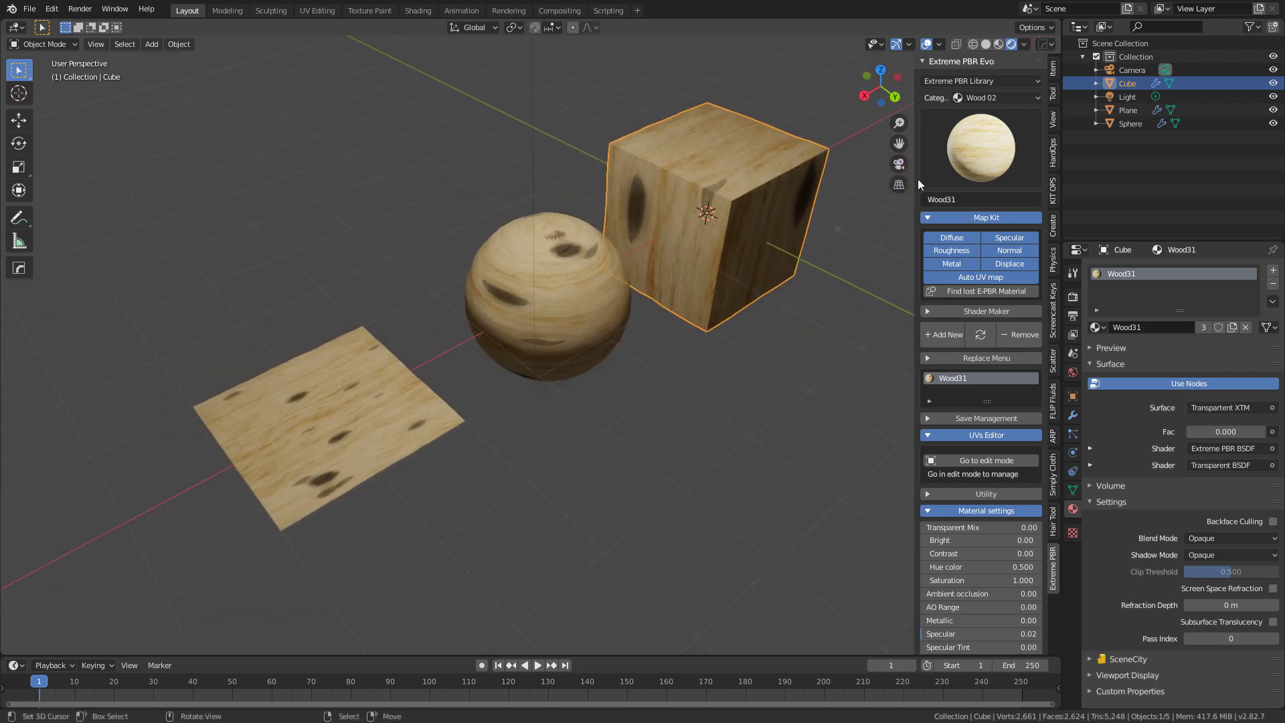
# - Apply Paper01 from the Paper category to all objects, then enter Edit Mode on the cube
pyautogui.click(1000, 97)
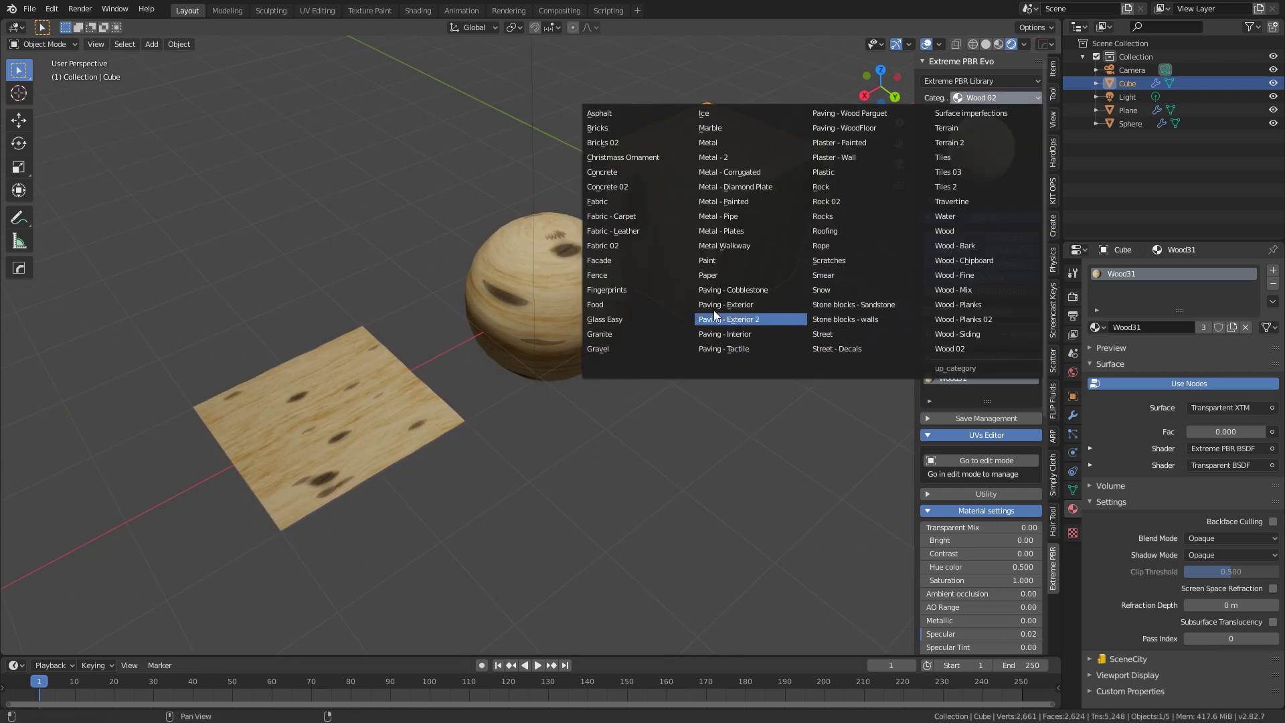
pyautogui.click(701, 277)
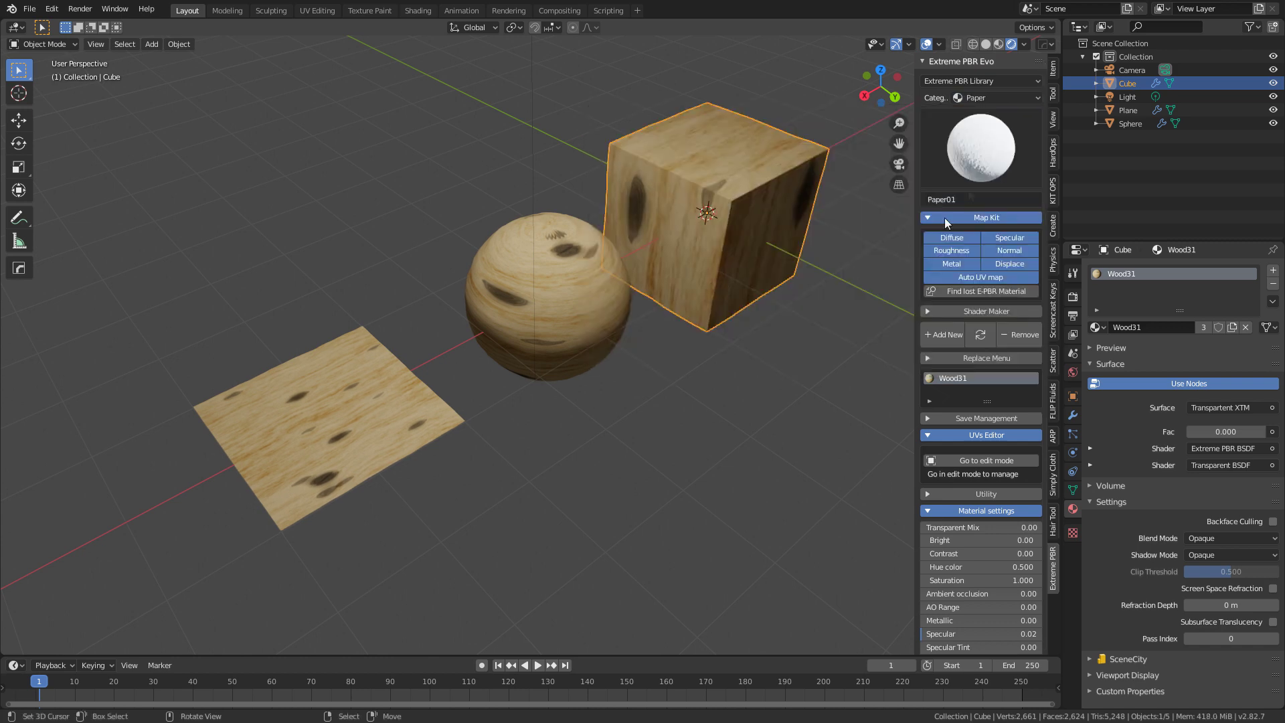
pyautogui.click(989, 151)
pyautogui.click(969, 221)
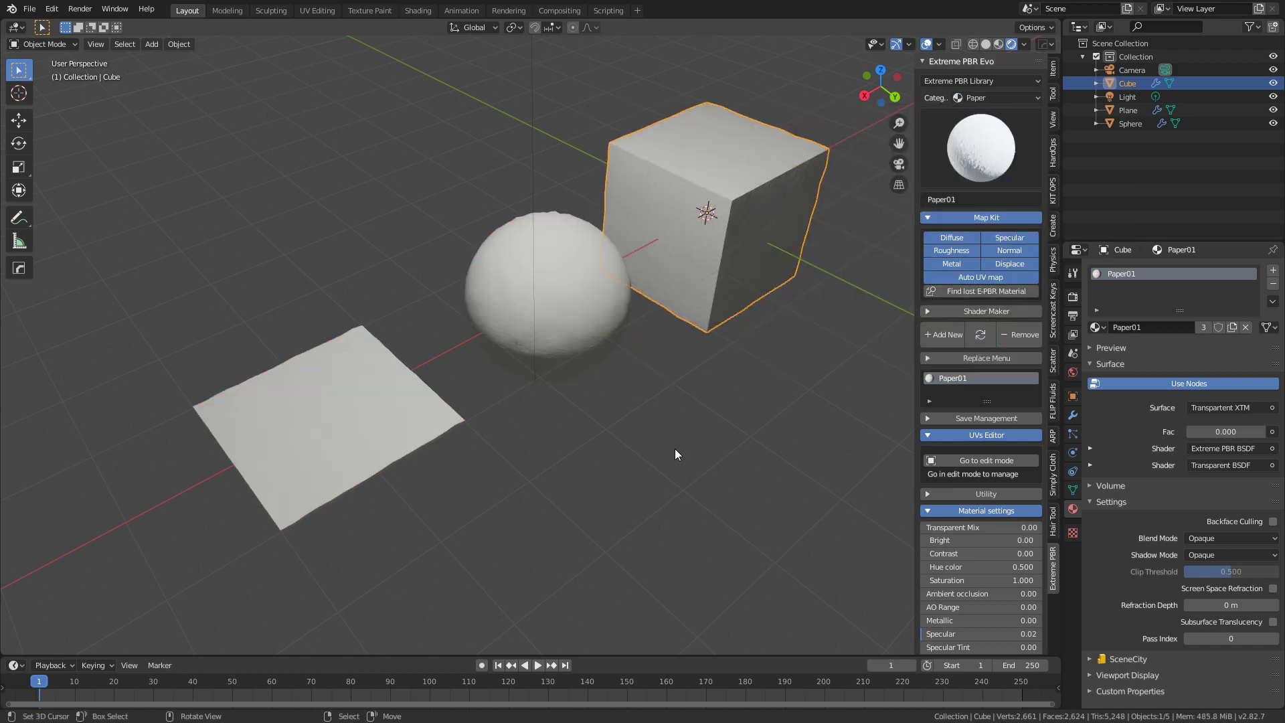
pyautogui.moveTo(674, 449)
pyautogui.mouseDown(button='middle')
pyautogui.moveTo(571, 410)
pyautogui.moveTo(638, 421)
pyautogui.moveTo(612, 444)
pyautogui.moveTo(620, 453)
pyautogui.moveTo(694, 448)
pyautogui.mouseUp(button='middle')
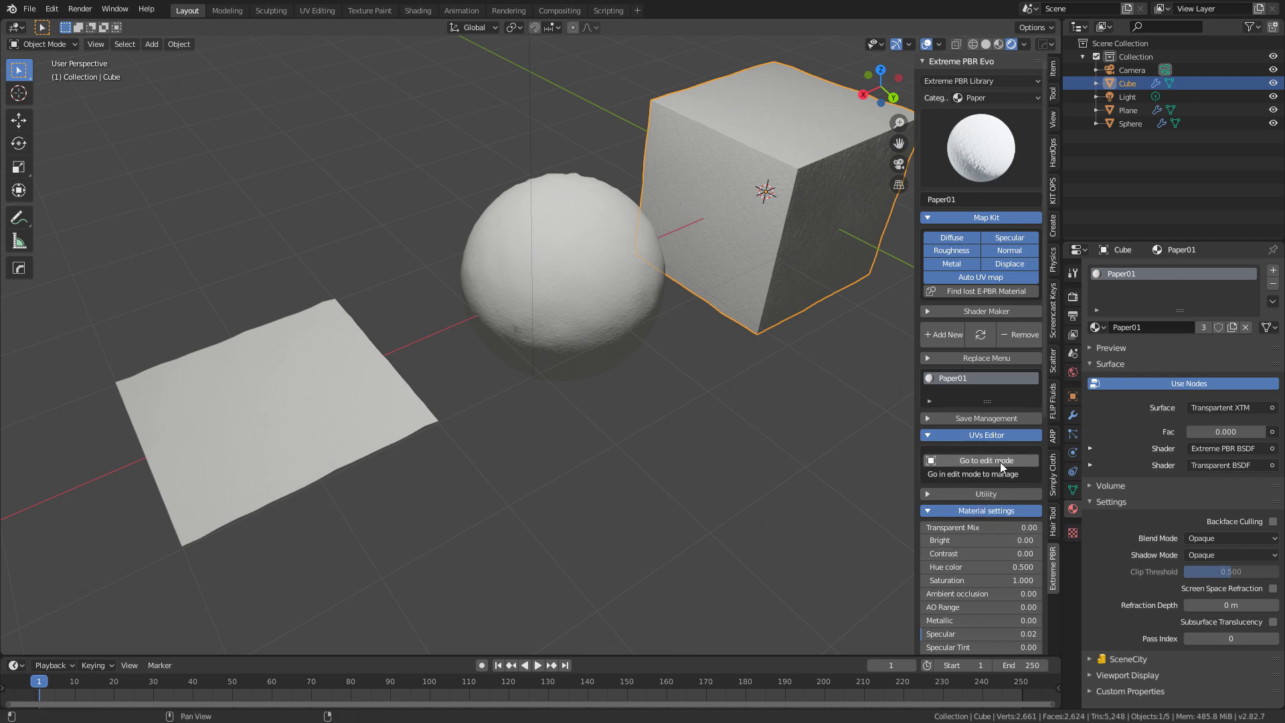
pyautogui.press('Tab')
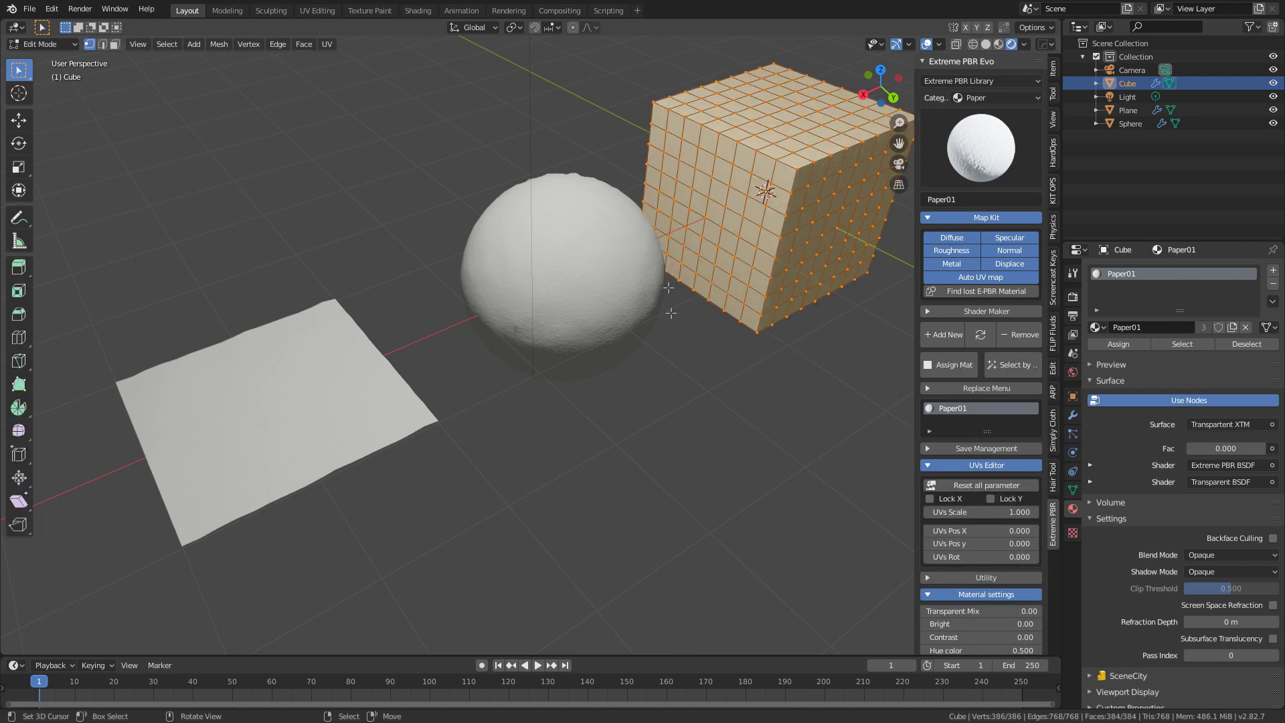
# - Set the cube's UV scale to 5 and frame the cube in the view
pyautogui.scroll(-1, 996, 523)
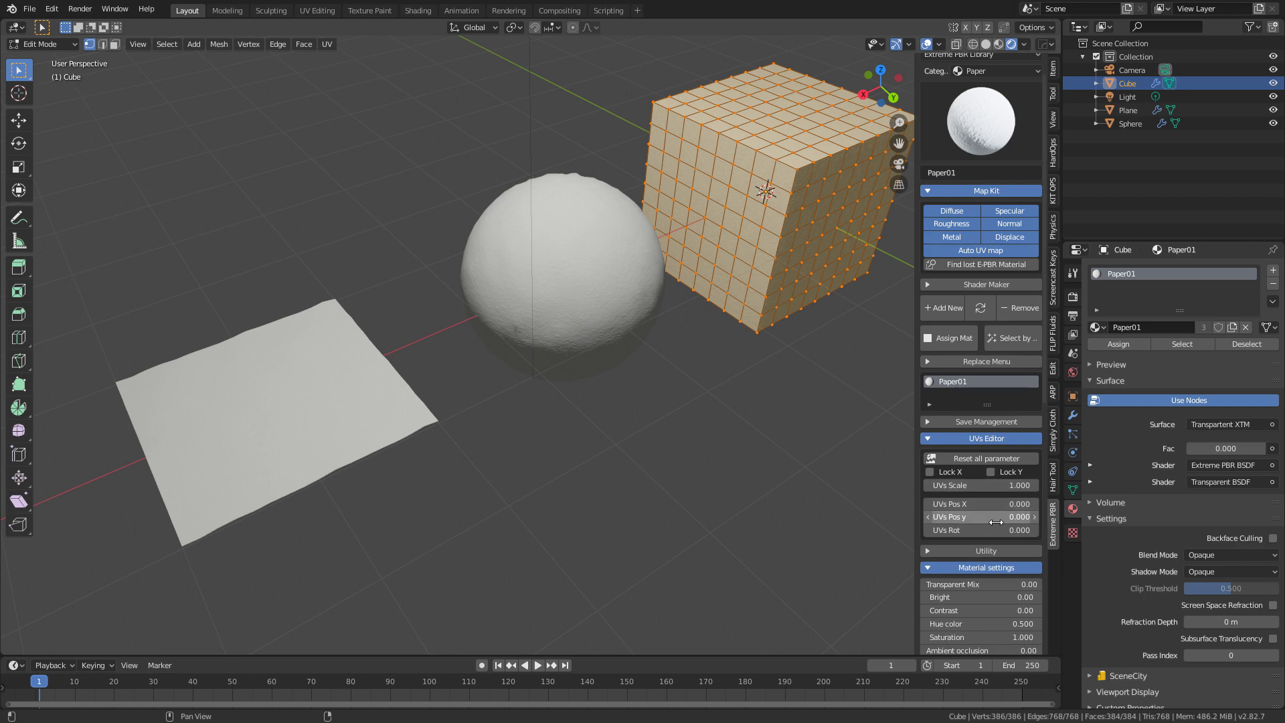
pyautogui.click(1002, 488)
pyautogui.write('5')
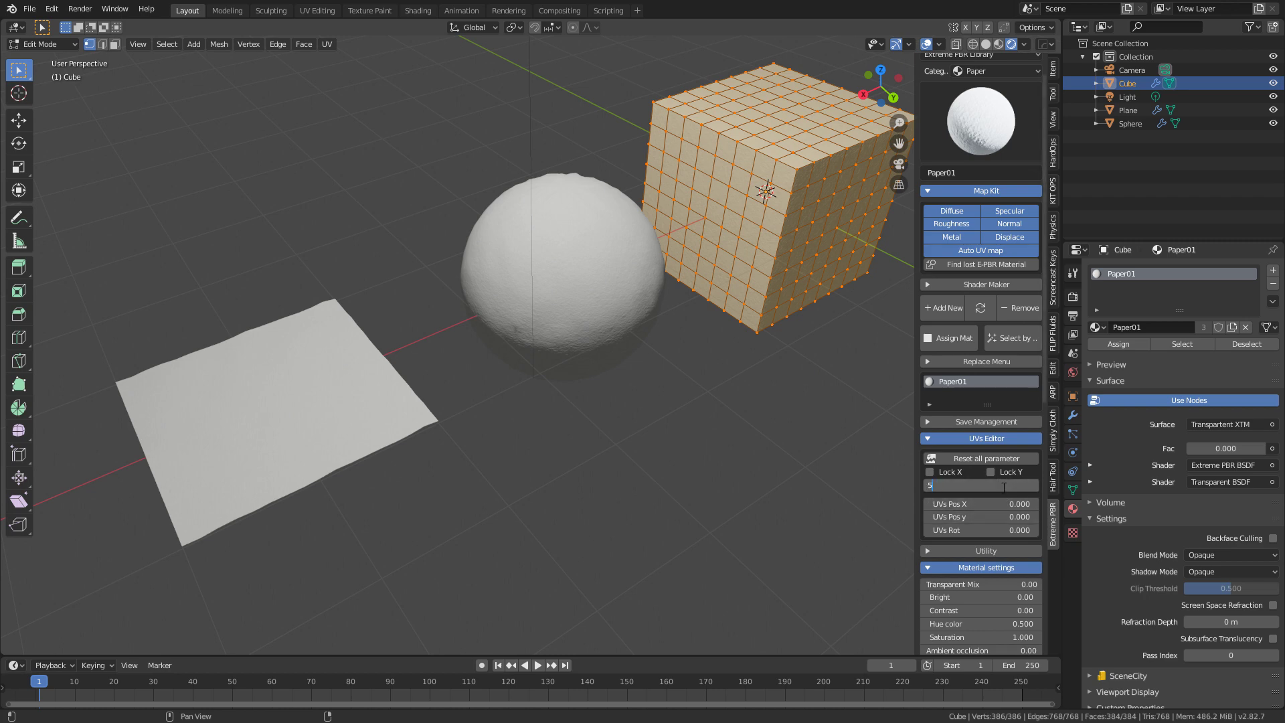
pyautogui.press('Return')
pyautogui.press('KP_Decimal')
pyautogui.scroll(5, 611, 324)
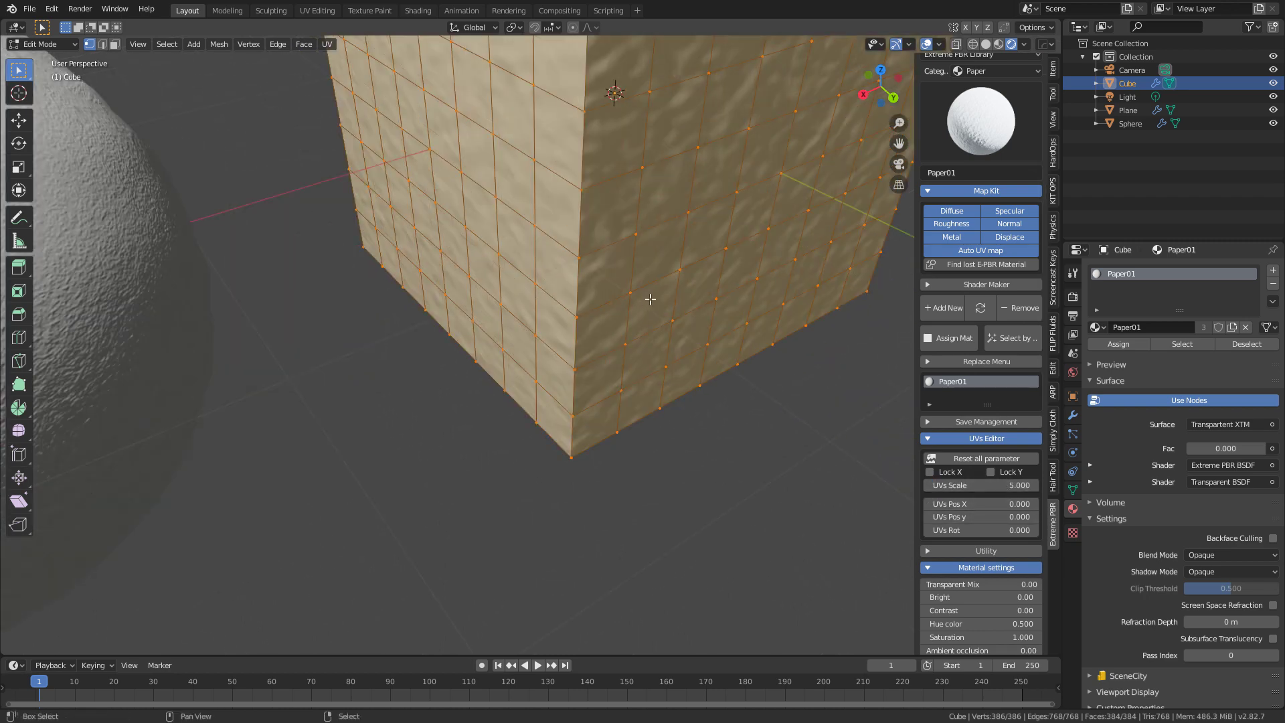
# - Apply Bricks01 from the Bricks category in place of the paper and inspect the brick cube
pyautogui.click(998, 71)
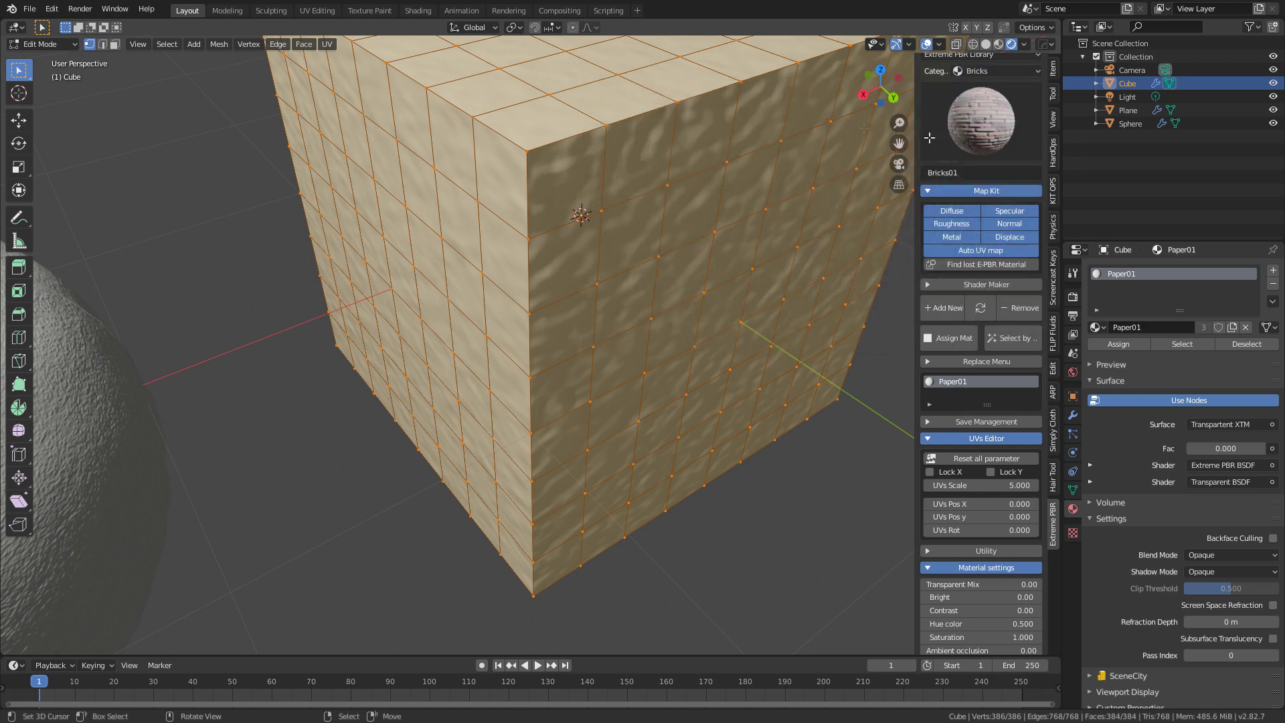
pyautogui.click(974, 134)
pyautogui.click(987, 116)
pyautogui.click(980, 309)
pyautogui.scroll(-5, 608, 352)
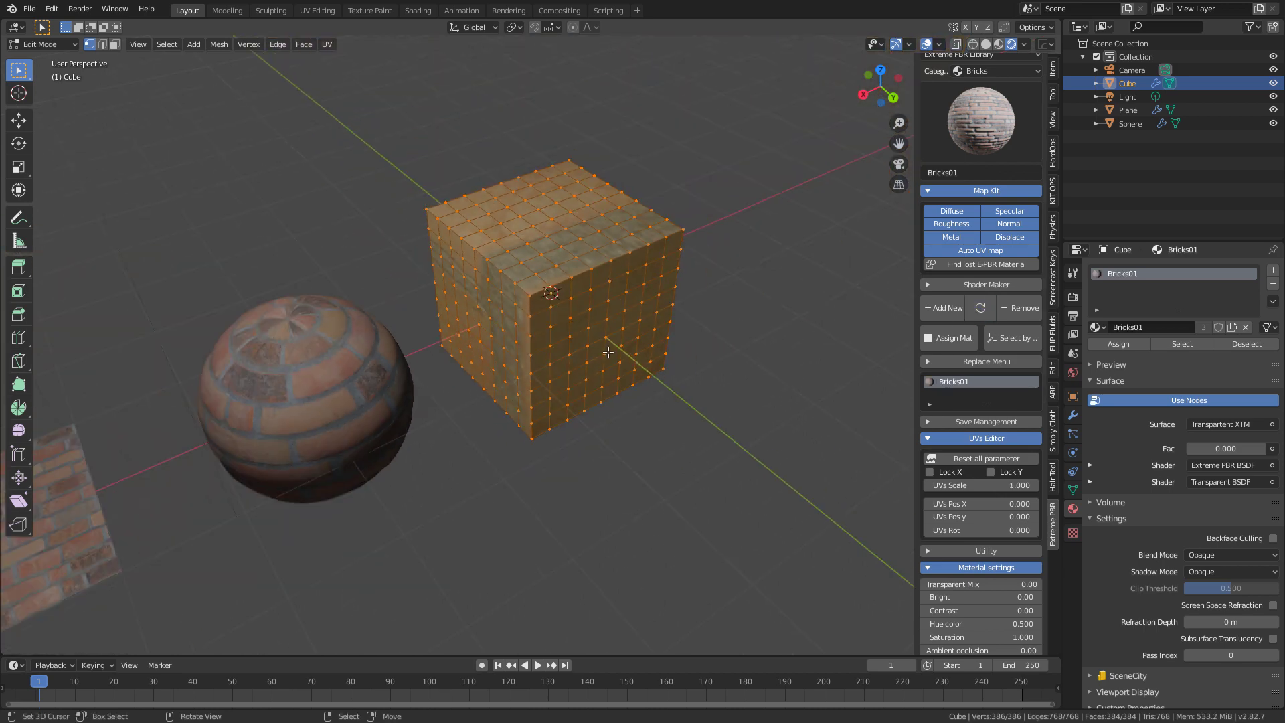
pyautogui.press('Tab')
pyautogui.moveTo(561, 276); pyautogui.dragTo(618, 302, button='middle')
# - Reset the cube's UV scale to 1.0 and return to Object Mode
pyautogui.press('Tab')
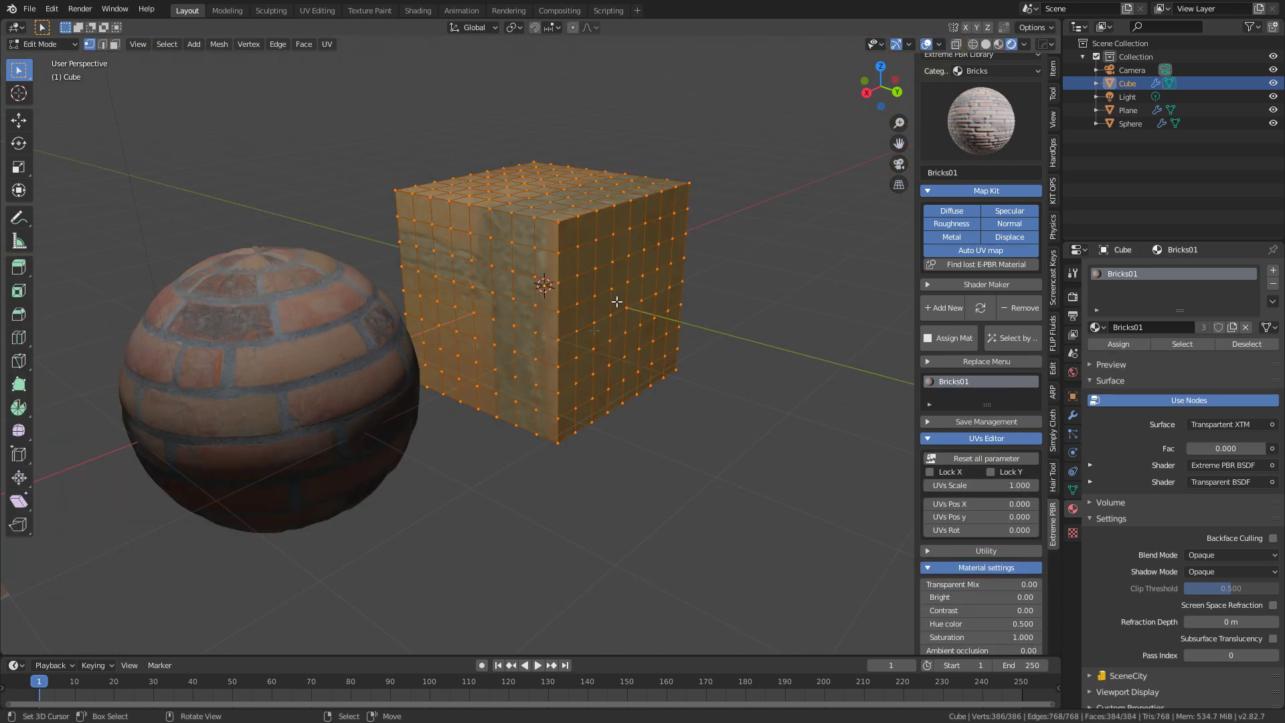
pyautogui.scroll(-1, 835, 426)
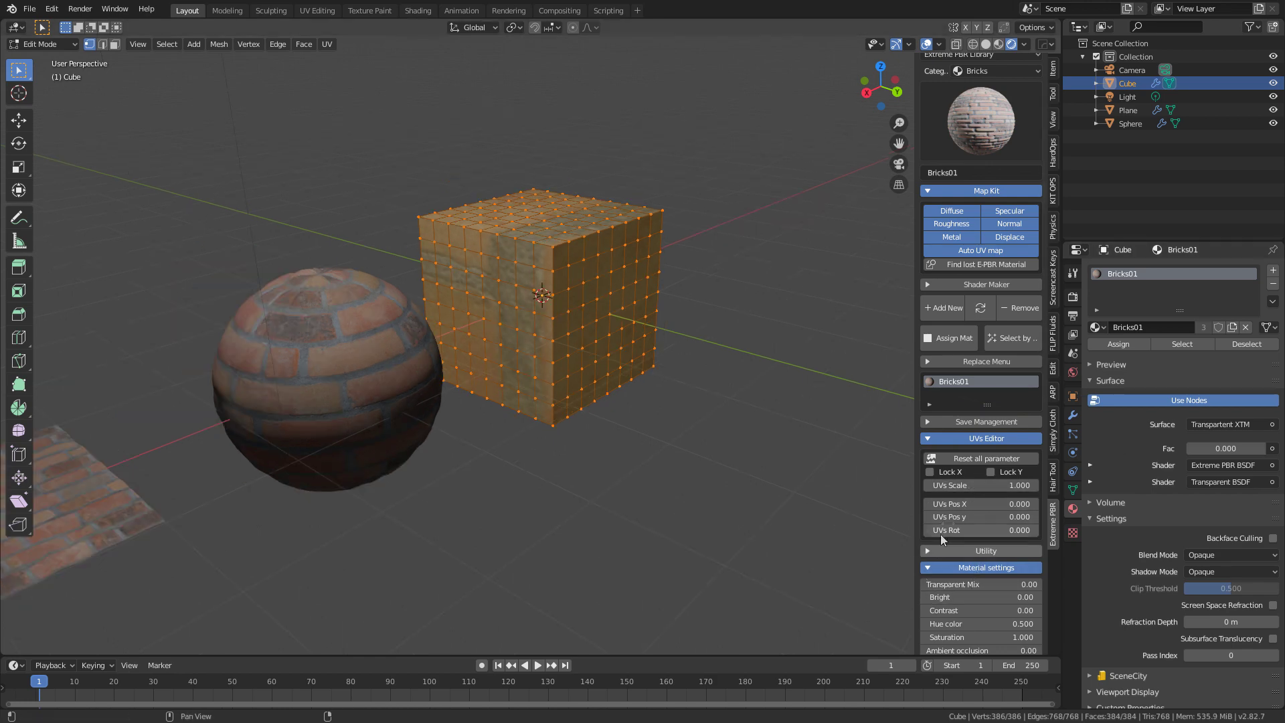
pyautogui.click(979, 486)
pyautogui.write('1.0')
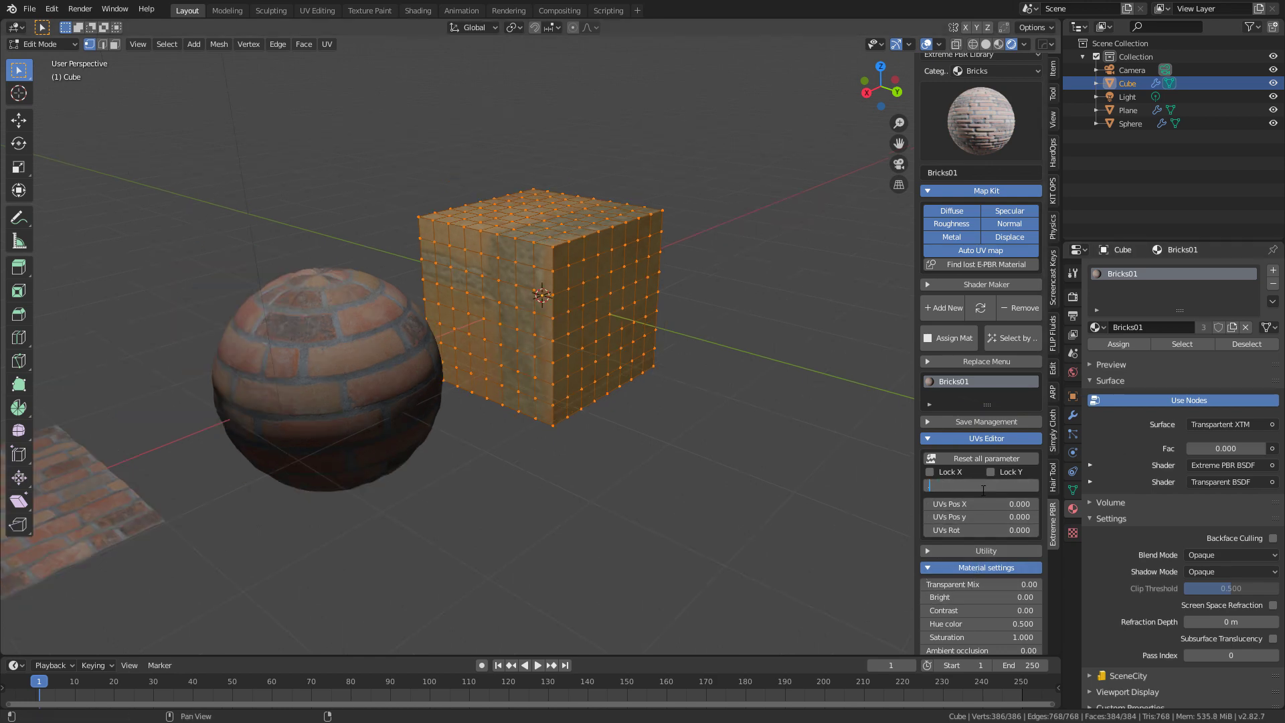
pyautogui.press('Return')
pyautogui.press('Tab')
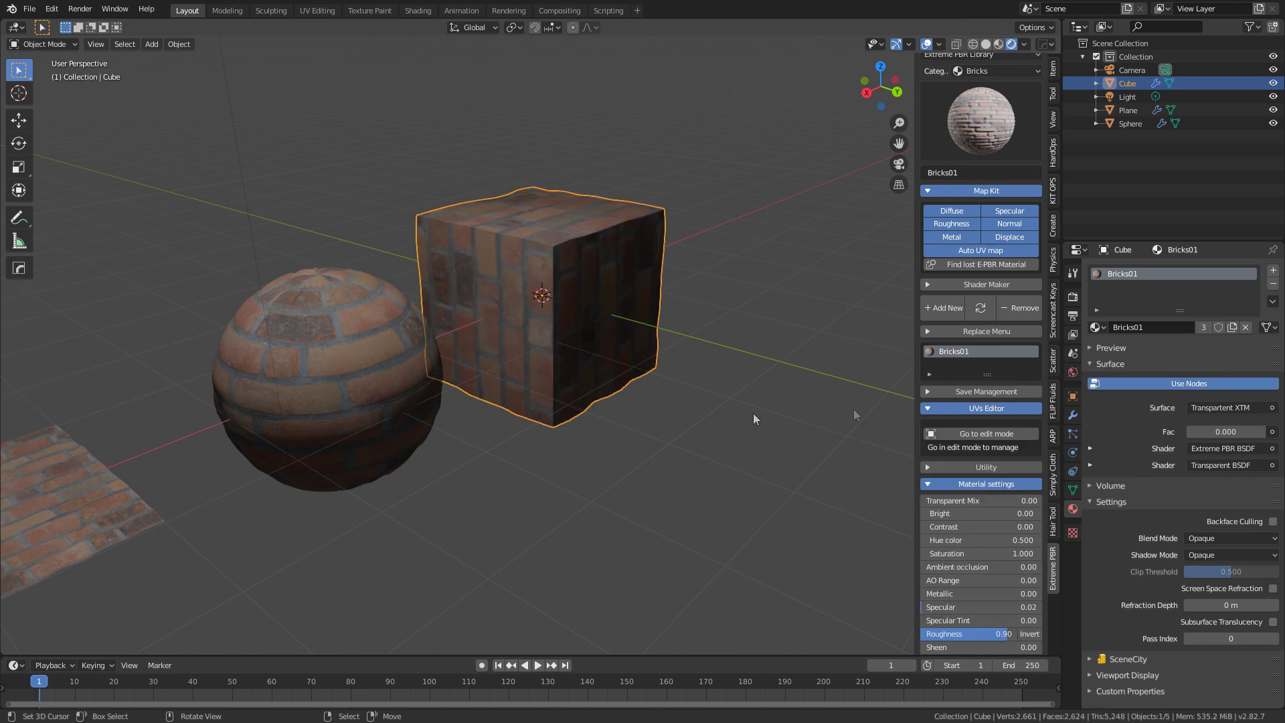
# - Reapply the brick material and edit the cube's UVs Pos X value
pyautogui.click(981, 308)
pyautogui.press('Tab')
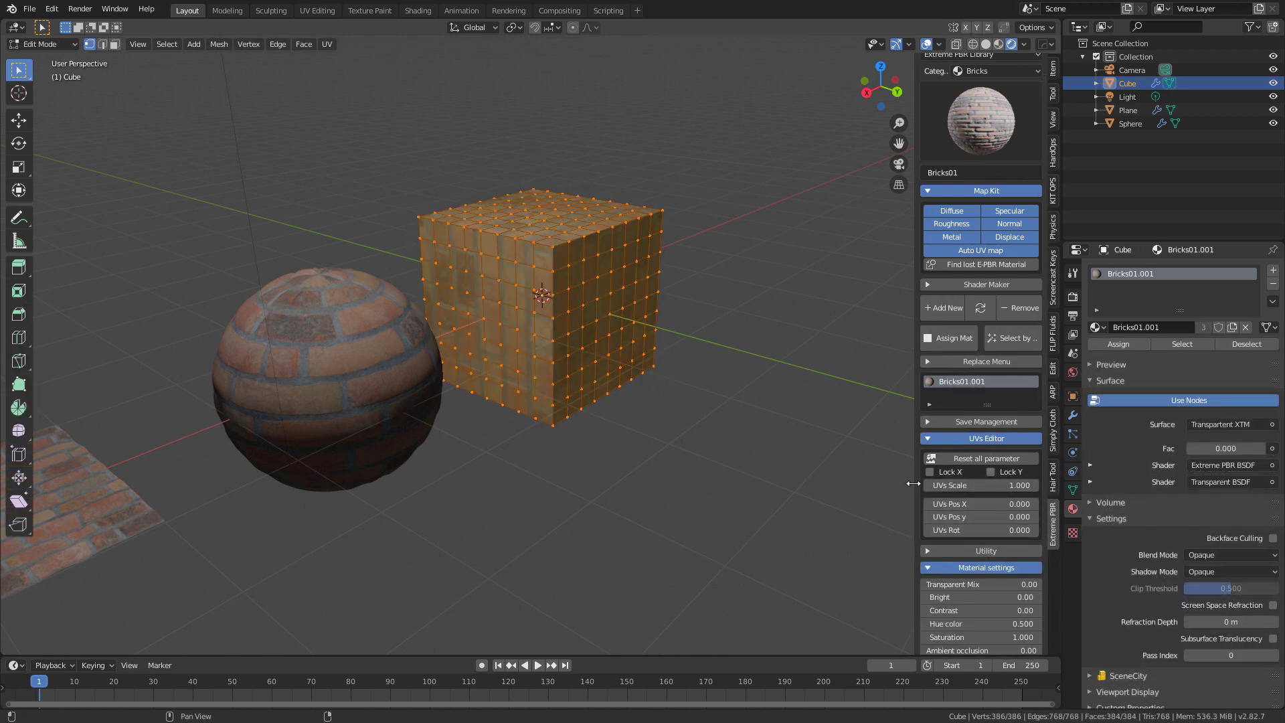
pyautogui.moveTo(914, 483); pyautogui.dragTo(750, 448, button='middle')
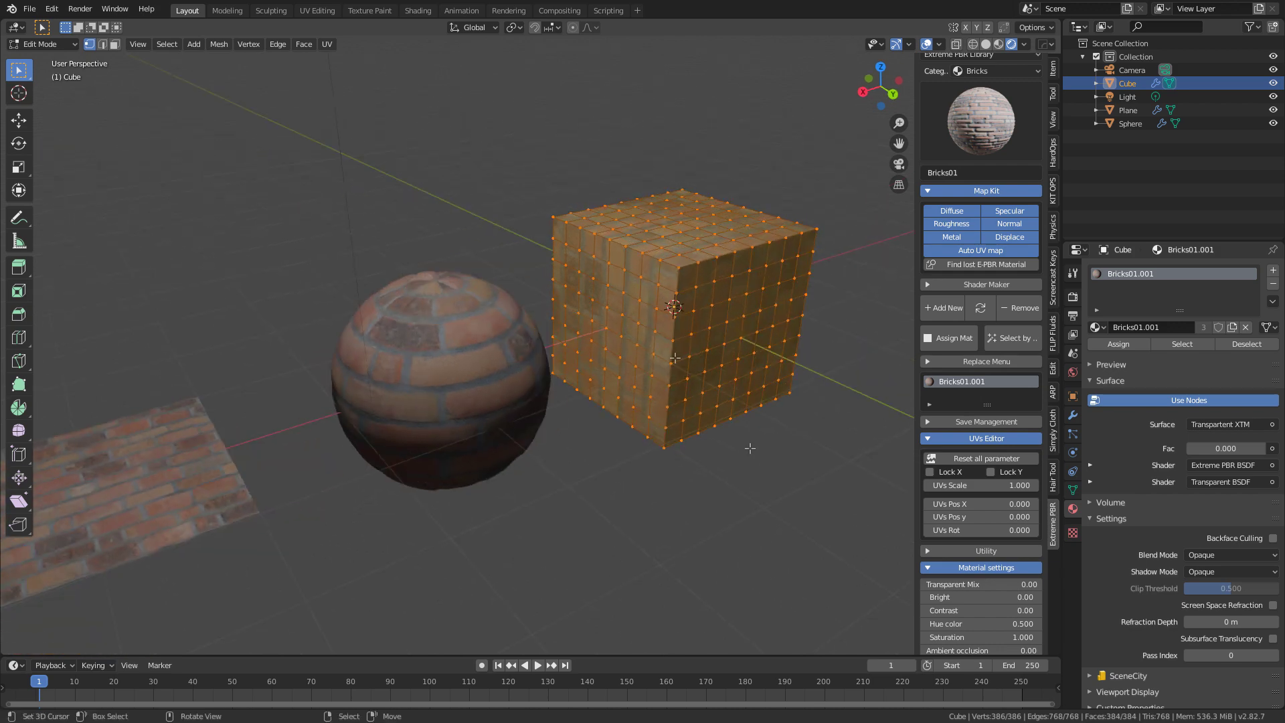
pyautogui.click(980, 504)
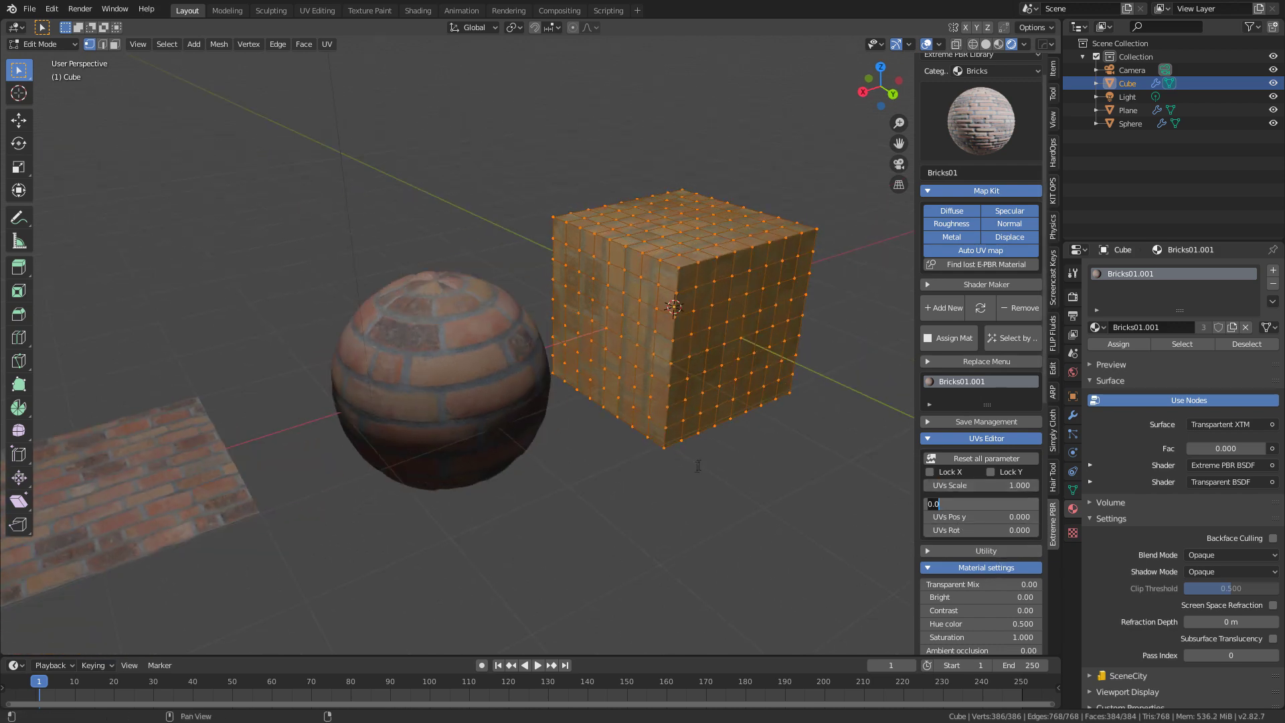
pyautogui.press('Return')
pyautogui.press('Tab')
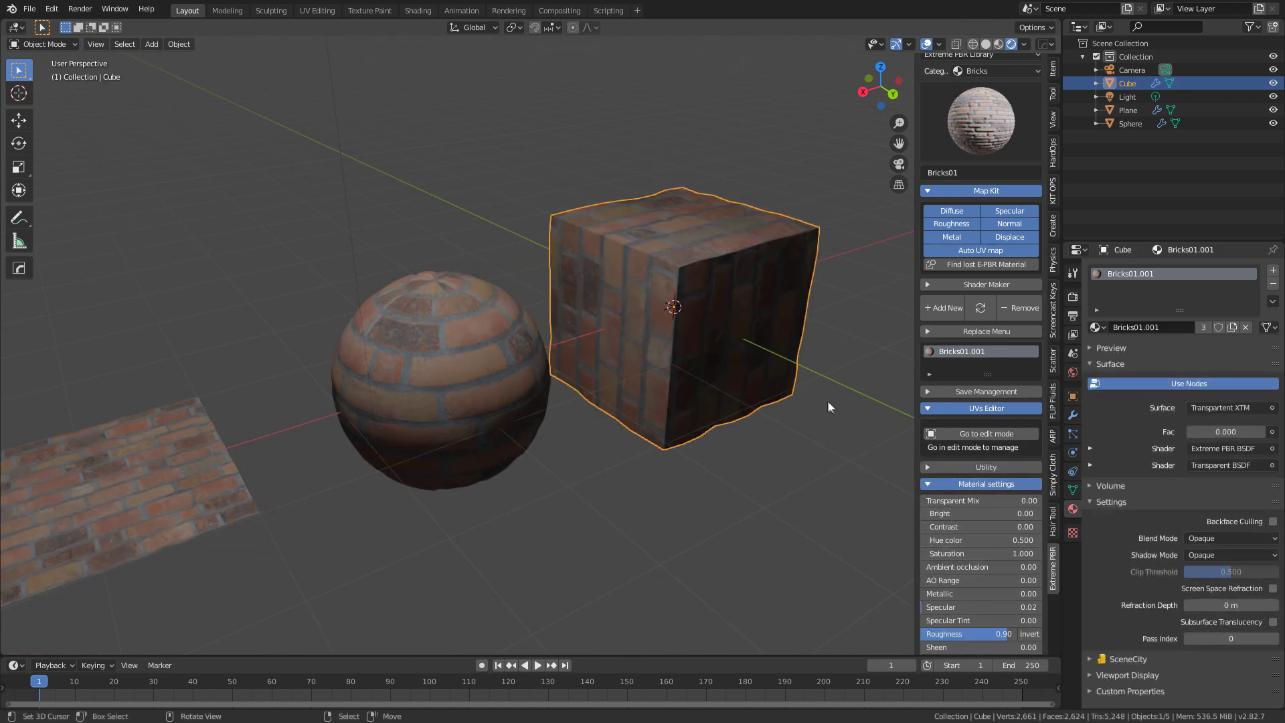
# - Set the cube's UV scale to 5.0 and orbit to inspect the bricks
pyautogui.press('Tab')
pyautogui.click(1000, 484)
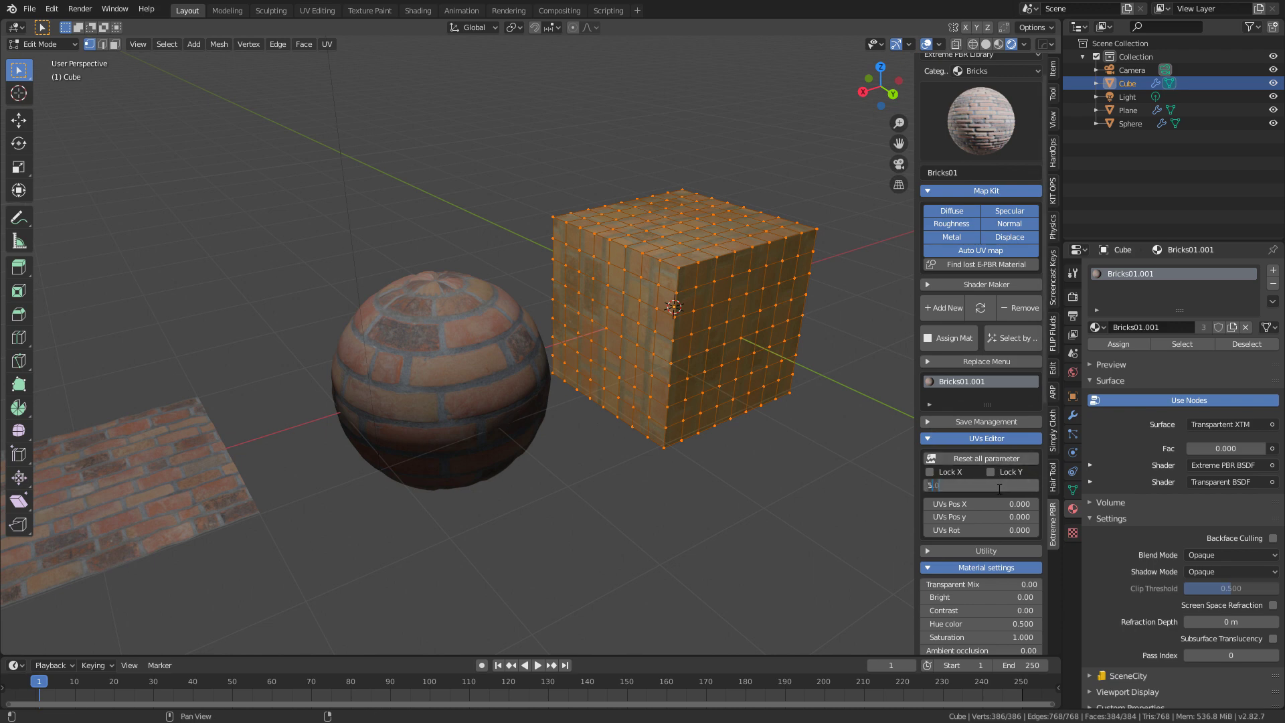
pyautogui.press('Return')
pyautogui.click(999, 485)
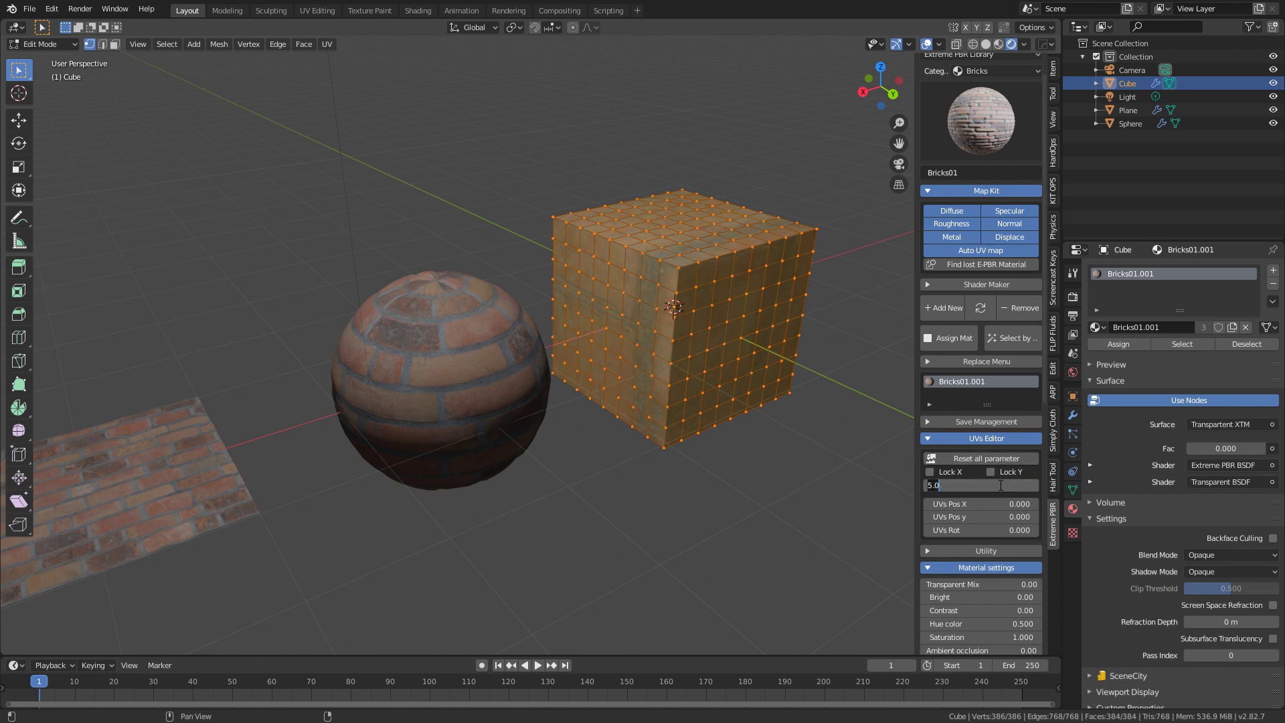
pyautogui.press('Return')
pyautogui.press('Tab')
pyautogui.moveTo(672, 373); pyautogui.dragTo(713, 342, button='middle')
pyautogui.scroll(-3, 710, 352)
# - Cancel a further UV scale edit, leaving the cube's UV scale at 1.000
pyautogui.press('Tab')
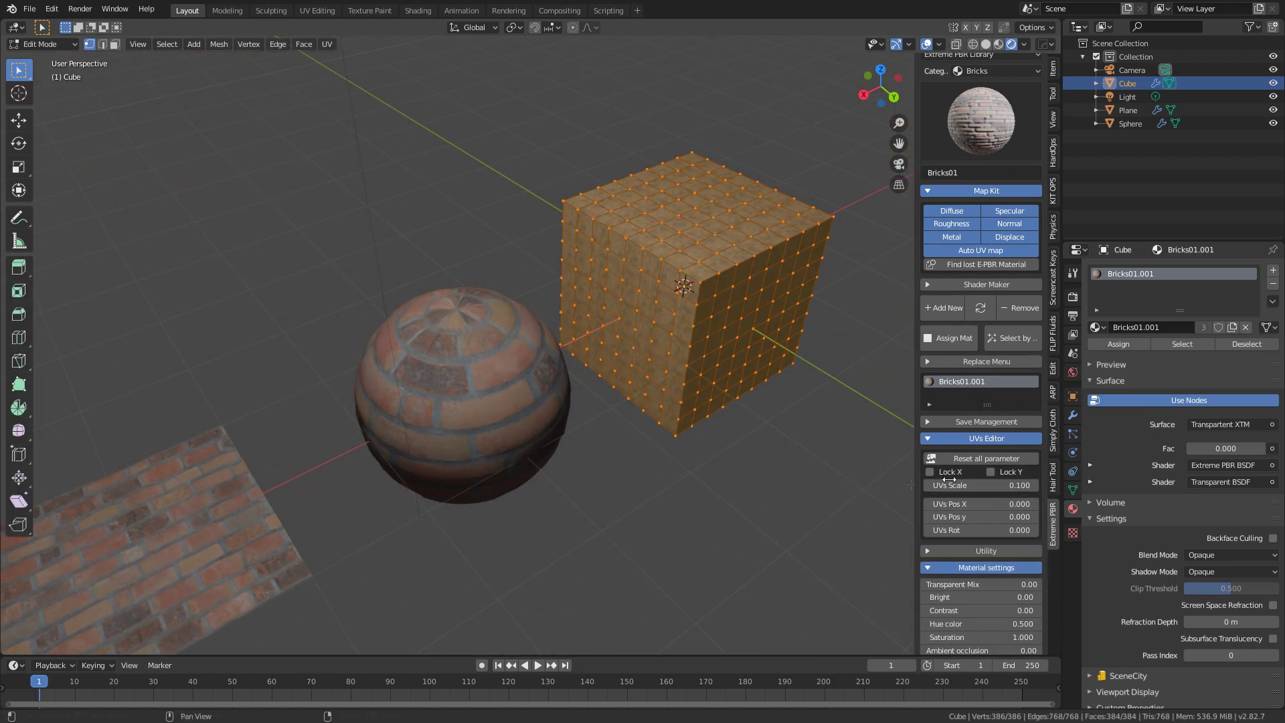
pyautogui.click(1001, 486)
pyautogui.press('Escape')
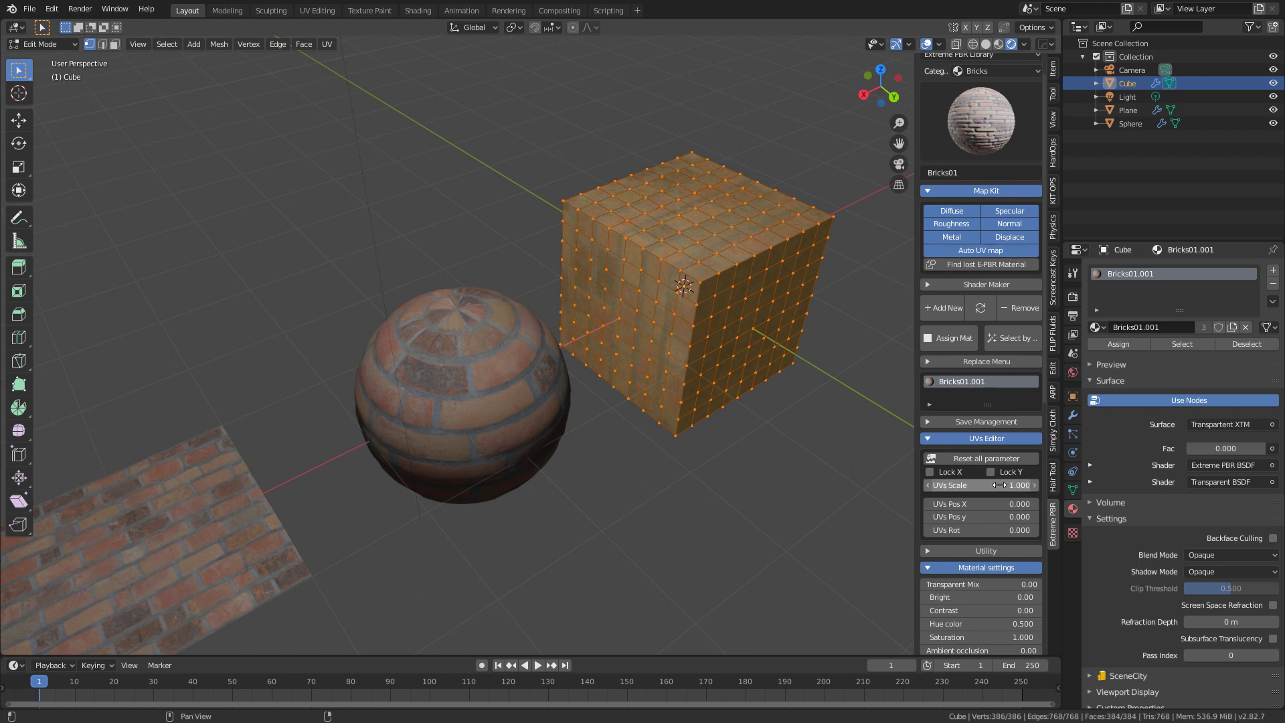
pyautogui.scroll(-8, 985, 435)
pyautogui.scroll(6, 757, 442)
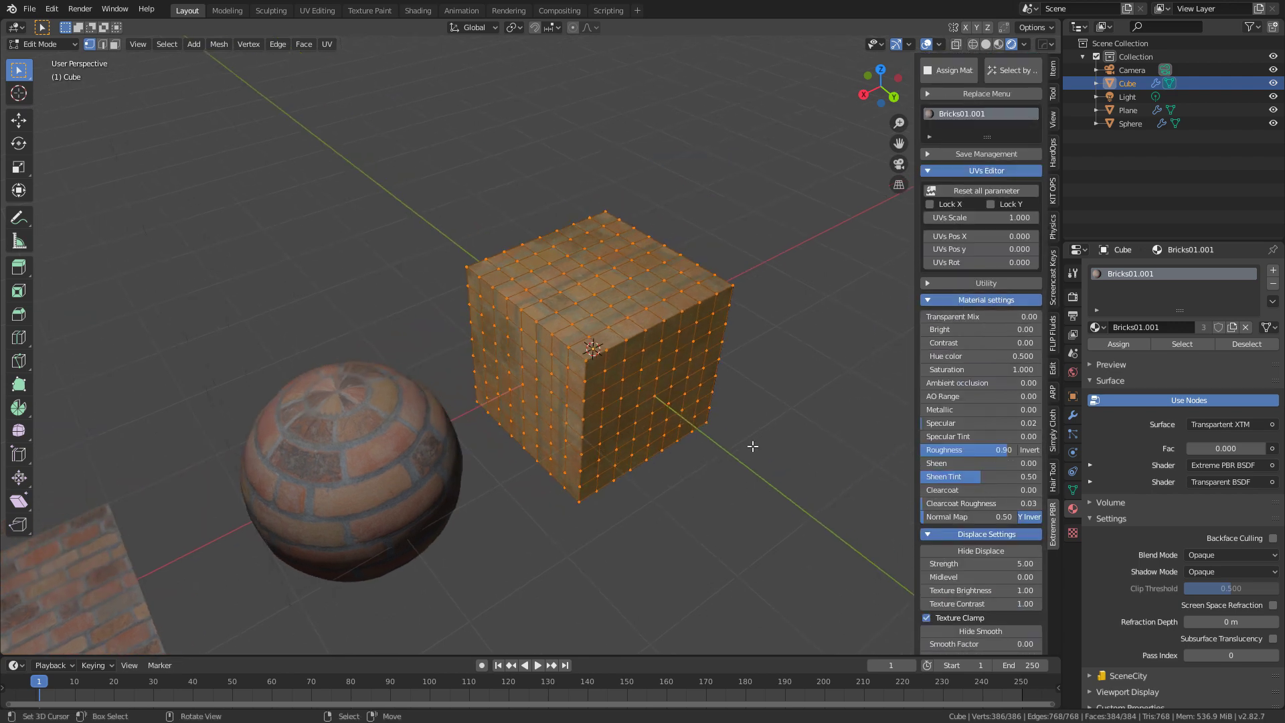
# - Lower the brick material's Specular and tint it green with Hue 0.655, Saturation 1.000
pyautogui.press('Tab')
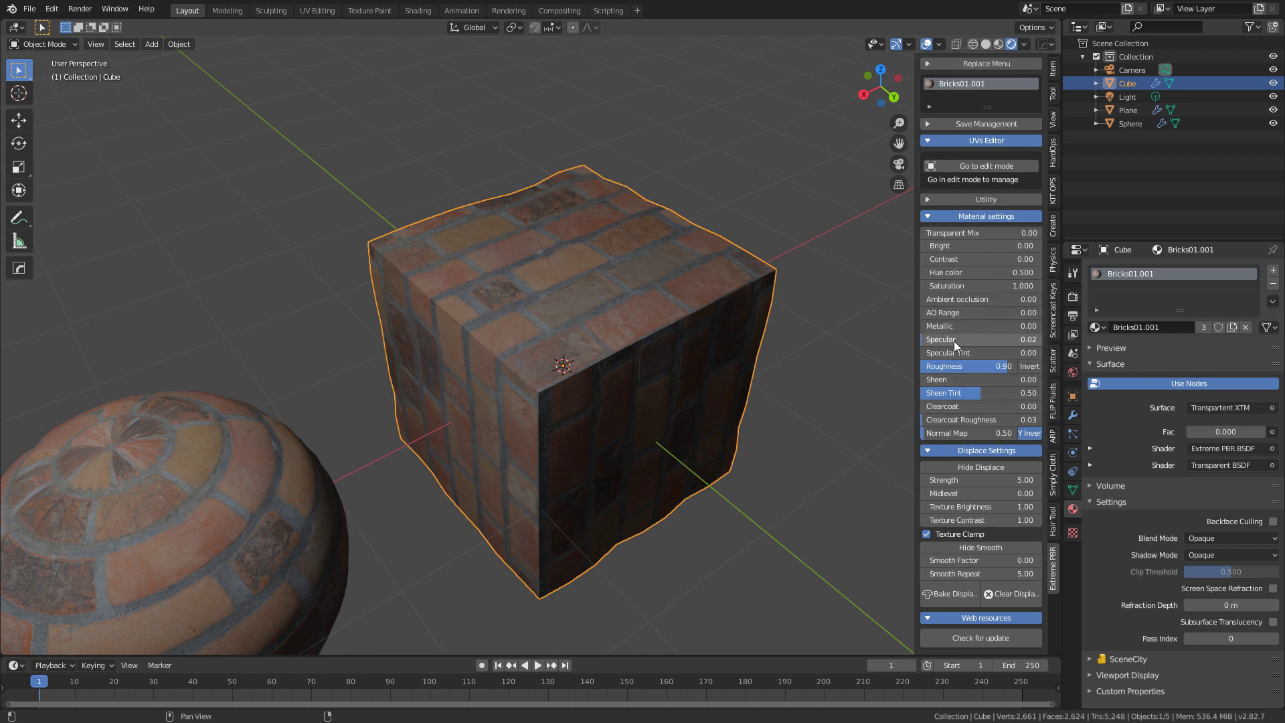
pyautogui.moveTo(974, 340)
pyautogui.mouseDown()
pyautogui.moveTo(1096, 339)
pyautogui.moveTo(922, 339)
pyautogui.mouseUp()
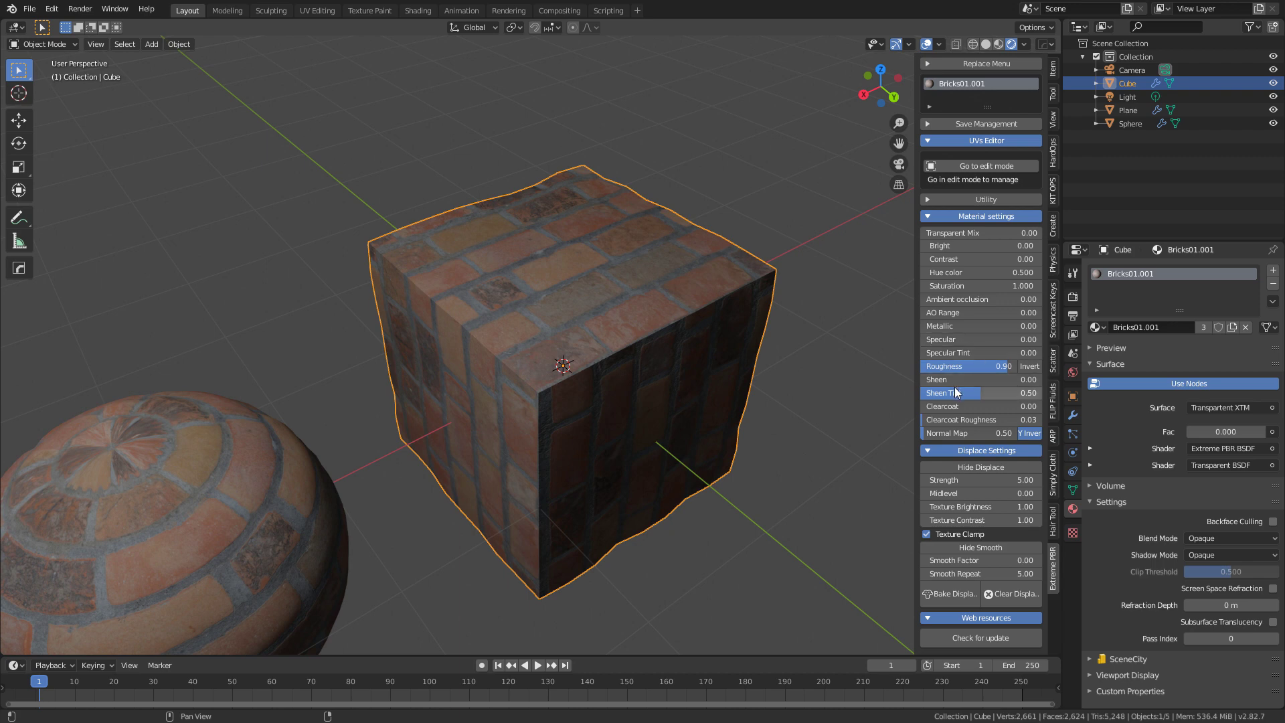
pyautogui.moveTo(964, 286); pyautogui.dragTo(904, 286)
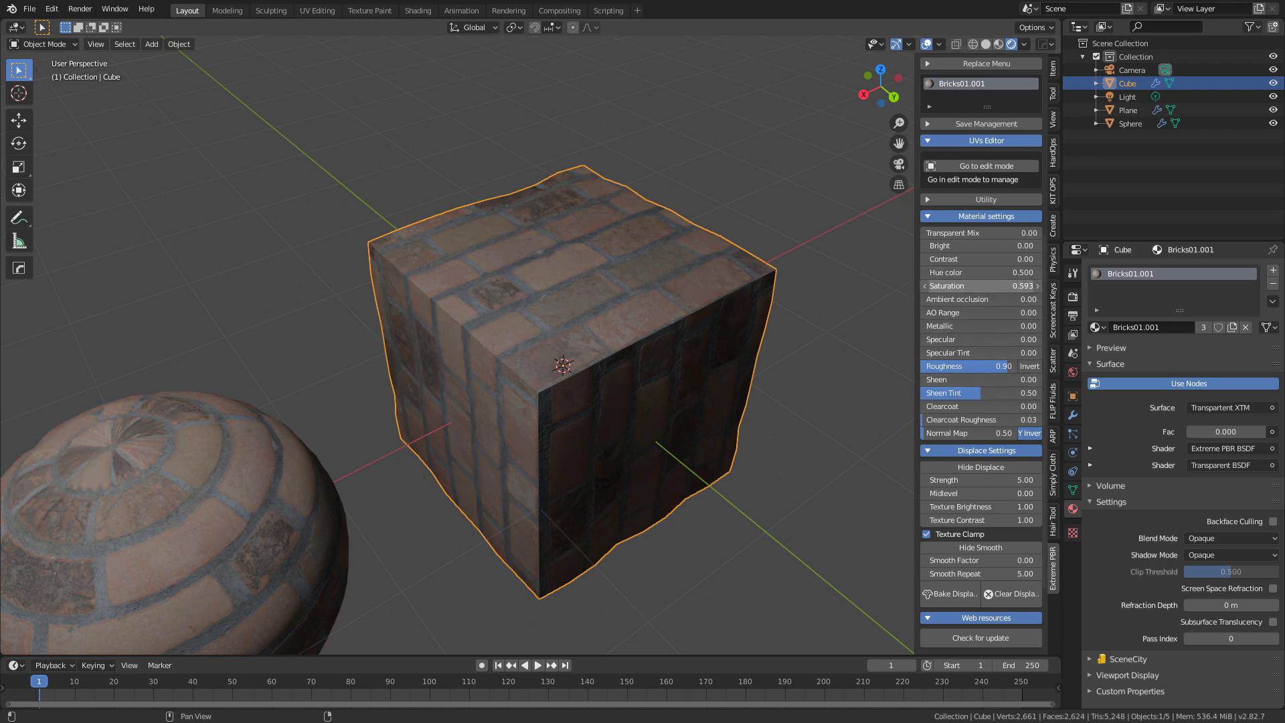
pyautogui.moveTo(950, 286); pyautogui.dragTo(924, 286)
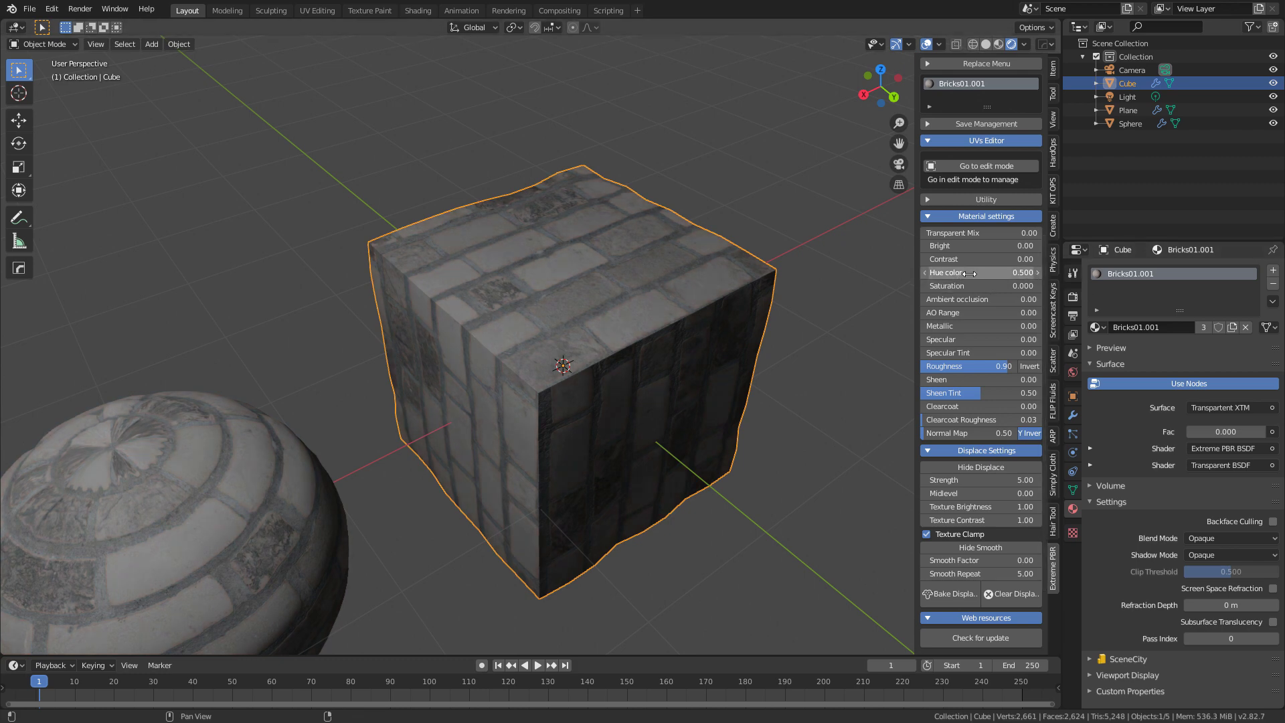
pyautogui.moveTo(967, 286); pyautogui.dragTo(991, 273)
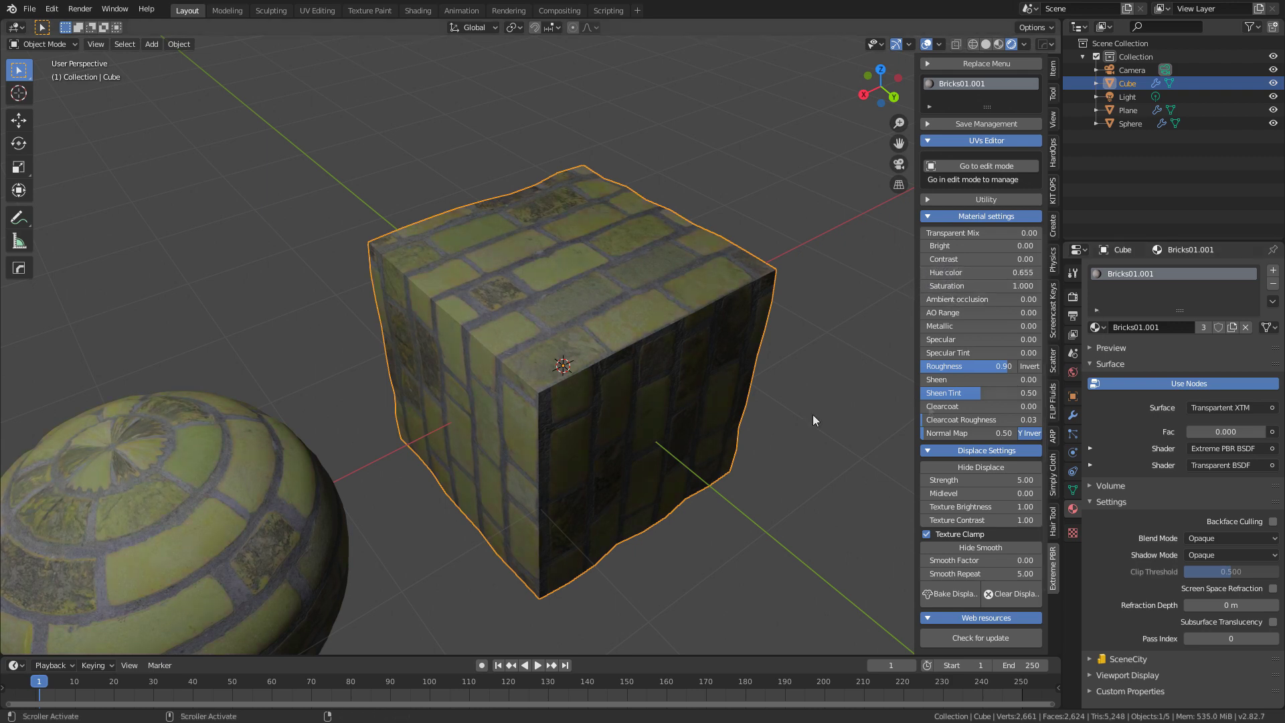
# - Zoom out and orbit to see the green-brick cube, sphere and plane together
pyautogui.scroll(-3, 812, 415)
pyautogui.moveTo(813, 415); pyautogui.dragTo(607, 447, button='middle')
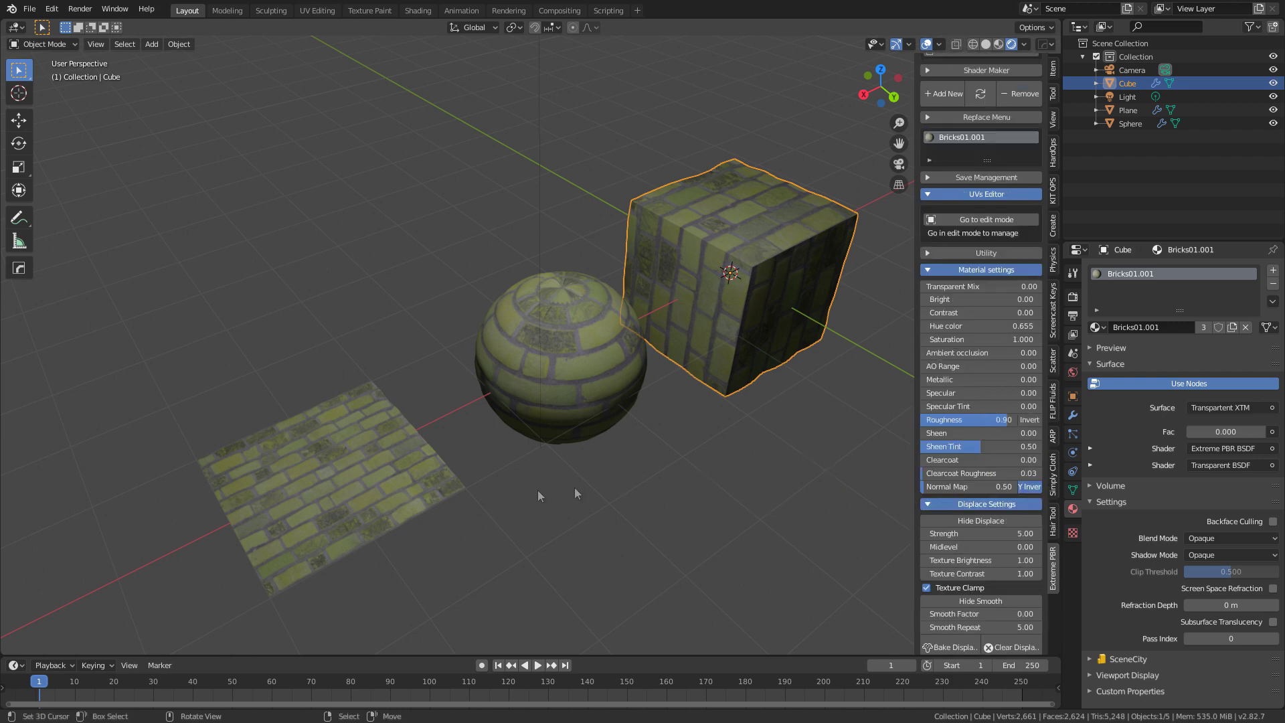
pyautogui.moveTo(575, 494); pyautogui.dragTo(561, 470, button='middle')
# - Remove the plane's brick material and apply Water Easy from the Water category
pyautogui.click(563, 471)
pyautogui.scroll(7, 966, 440)
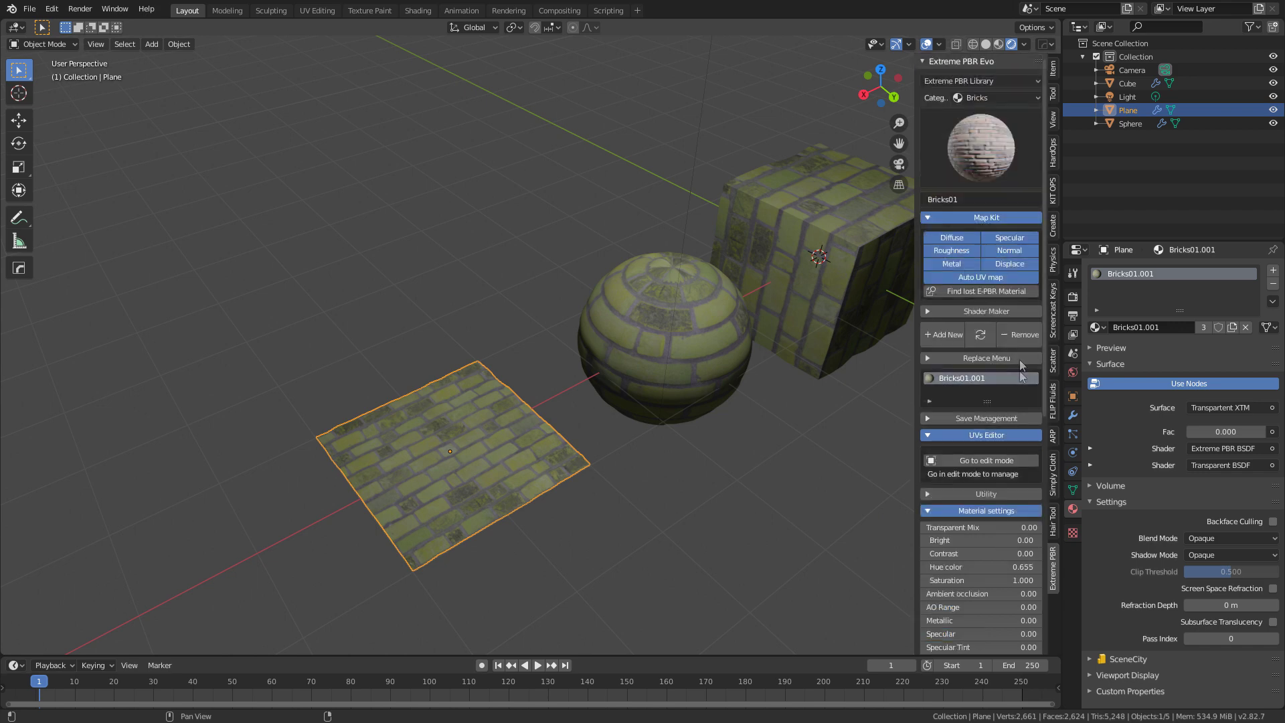
pyautogui.click(998, 340)
pyautogui.click(989, 98)
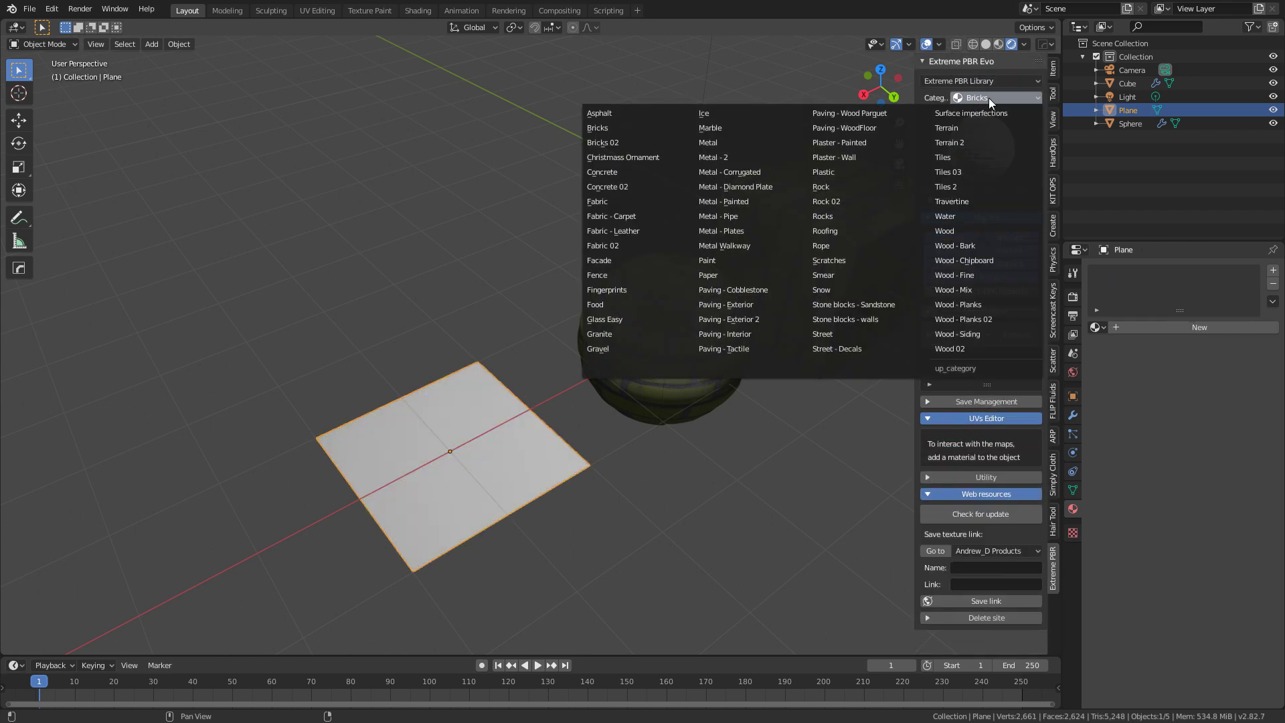
pyautogui.click(964, 217)
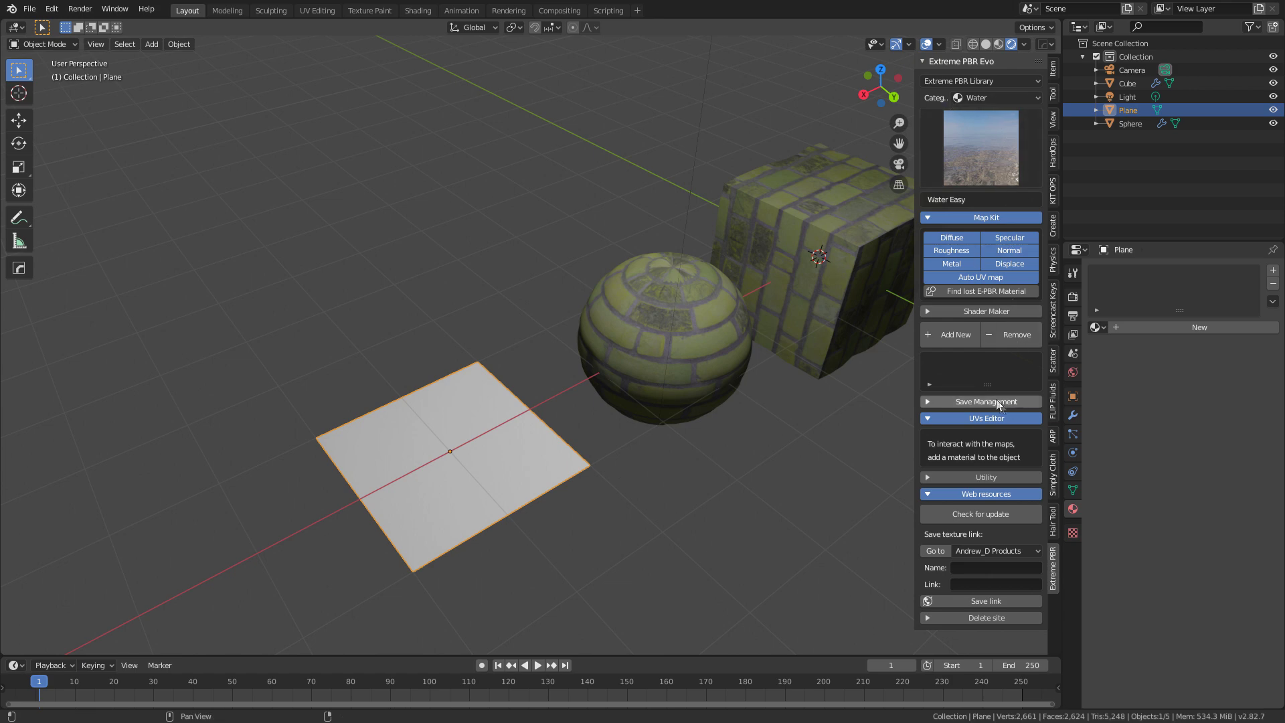
pyautogui.click(962, 335)
pyautogui.moveTo(620, 520); pyautogui.dragTo(700, 387, button='middle')
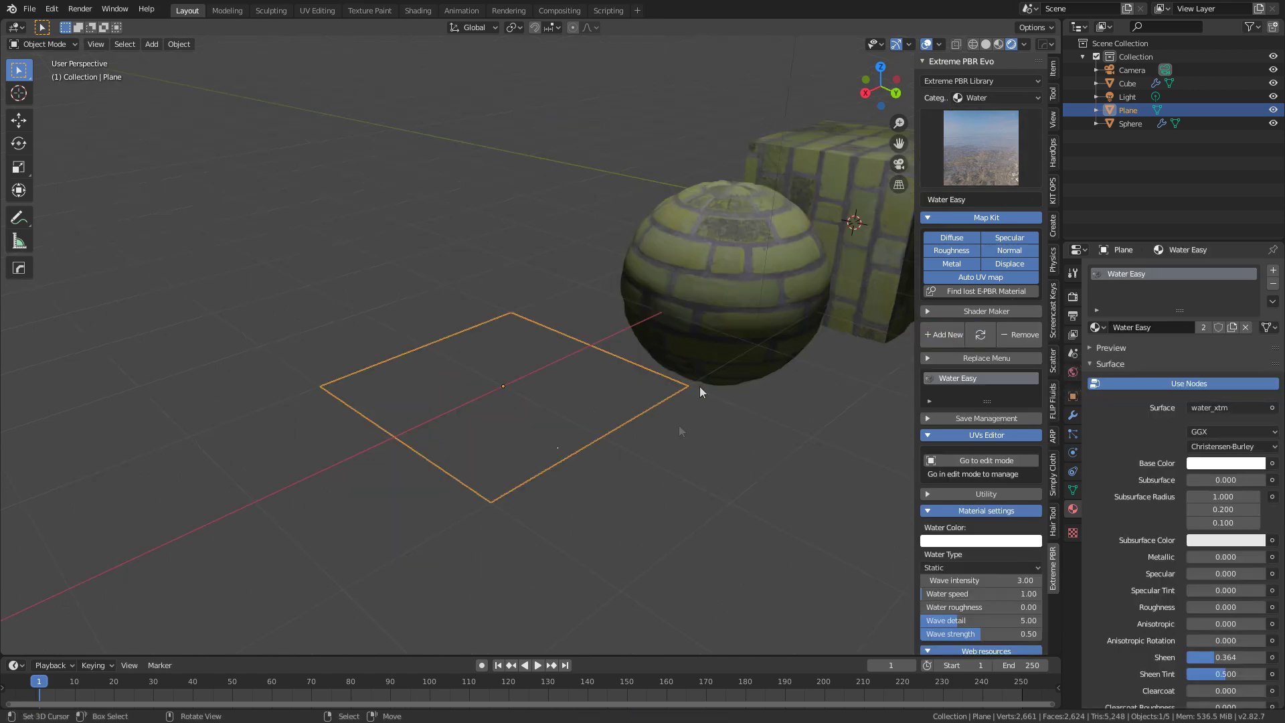
pyautogui.click(711, 348)
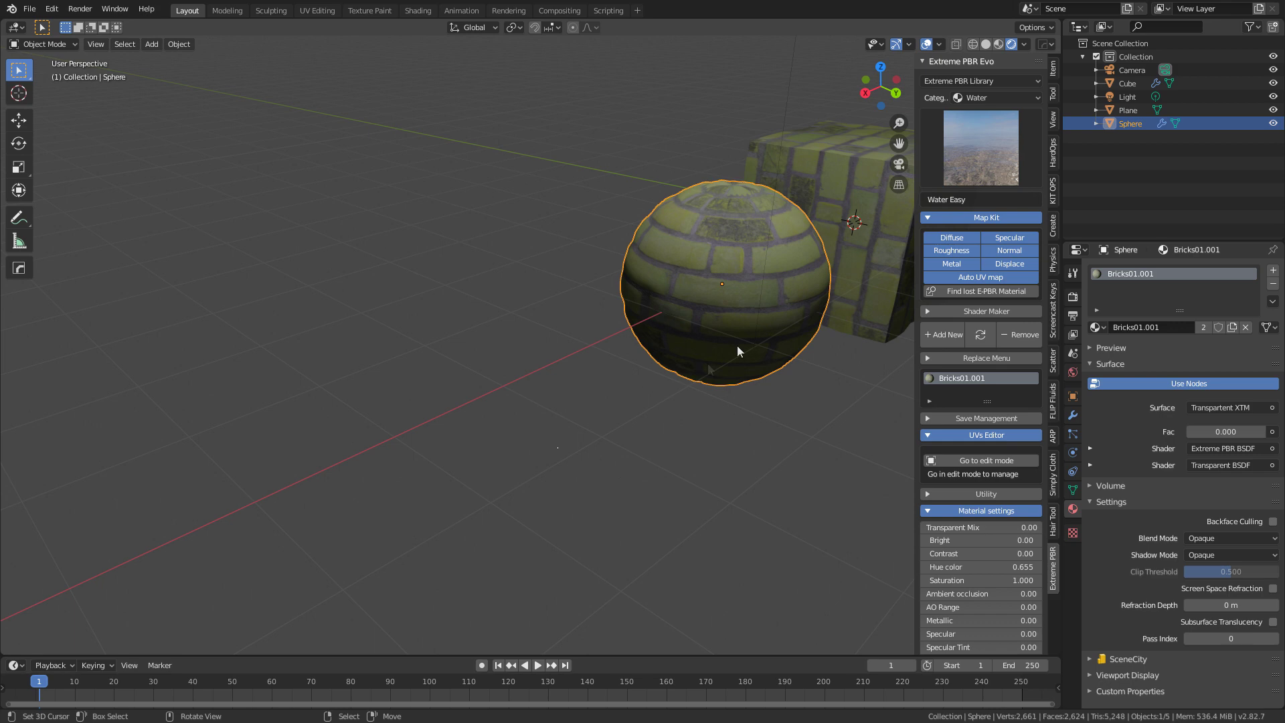
# - Move the sphere and scale it along Z only, squashing it into a flat disc
pyautogui.press('g')
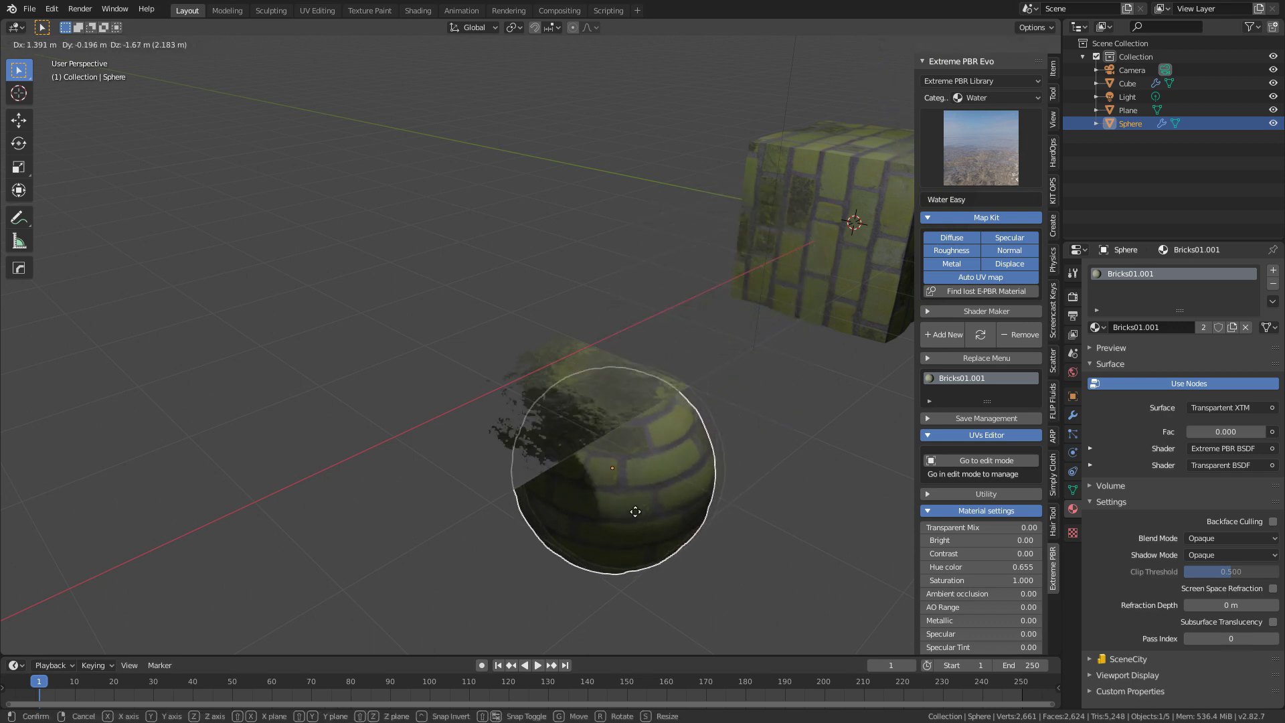
pyautogui.click(611, 518)
pyautogui.press('s')
pyautogui.press('z')
pyautogui.click(674, 482)
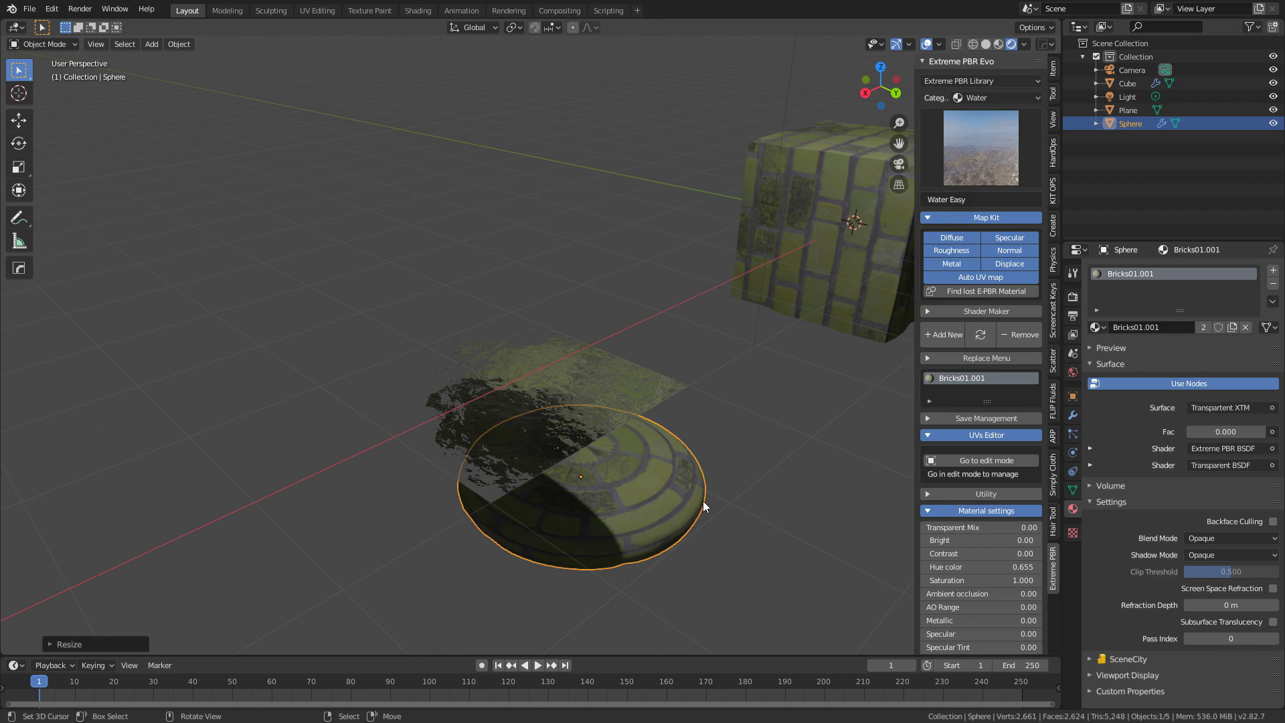
# - Place the flattened disc beneath the water plane and scrub the timeline to watch the water animate
pyautogui.press('g')
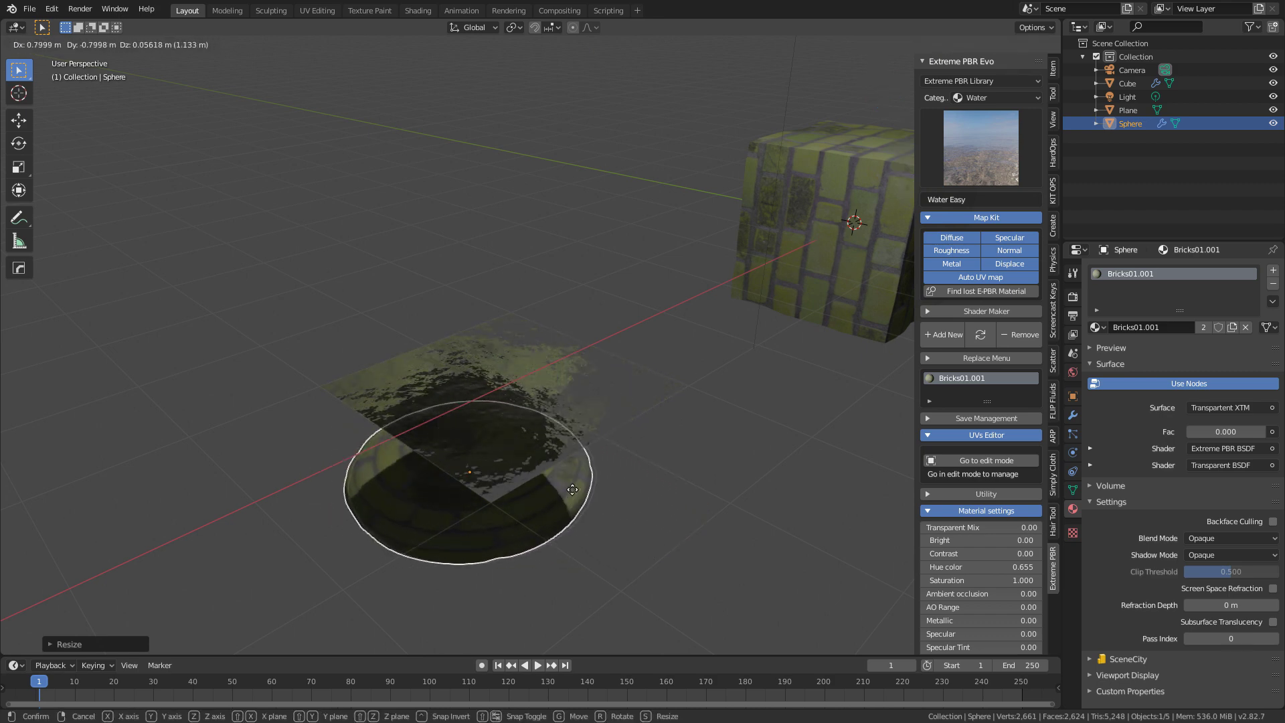
pyautogui.click(639, 463)
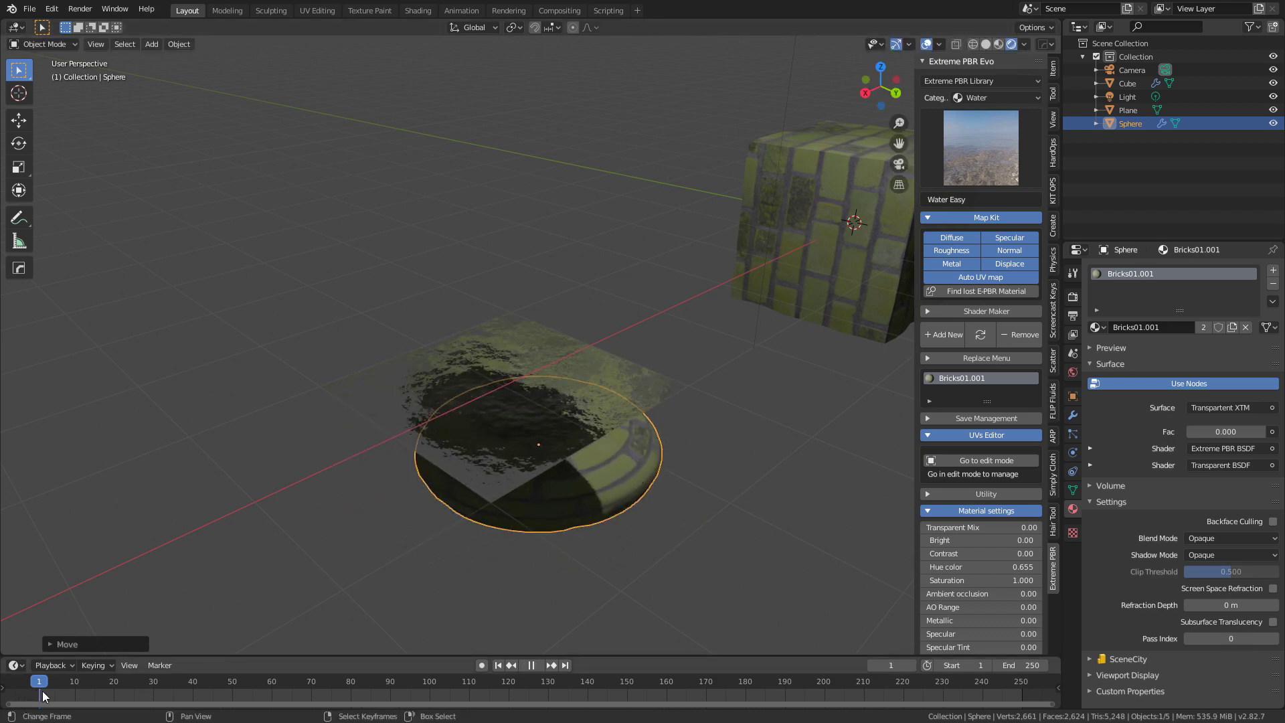
pyautogui.moveTo(43, 697)
pyautogui.mouseDown()
pyautogui.moveTo(1037, 700)
pyautogui.moveTo(35, 700)
pyautogui.mouseUp()
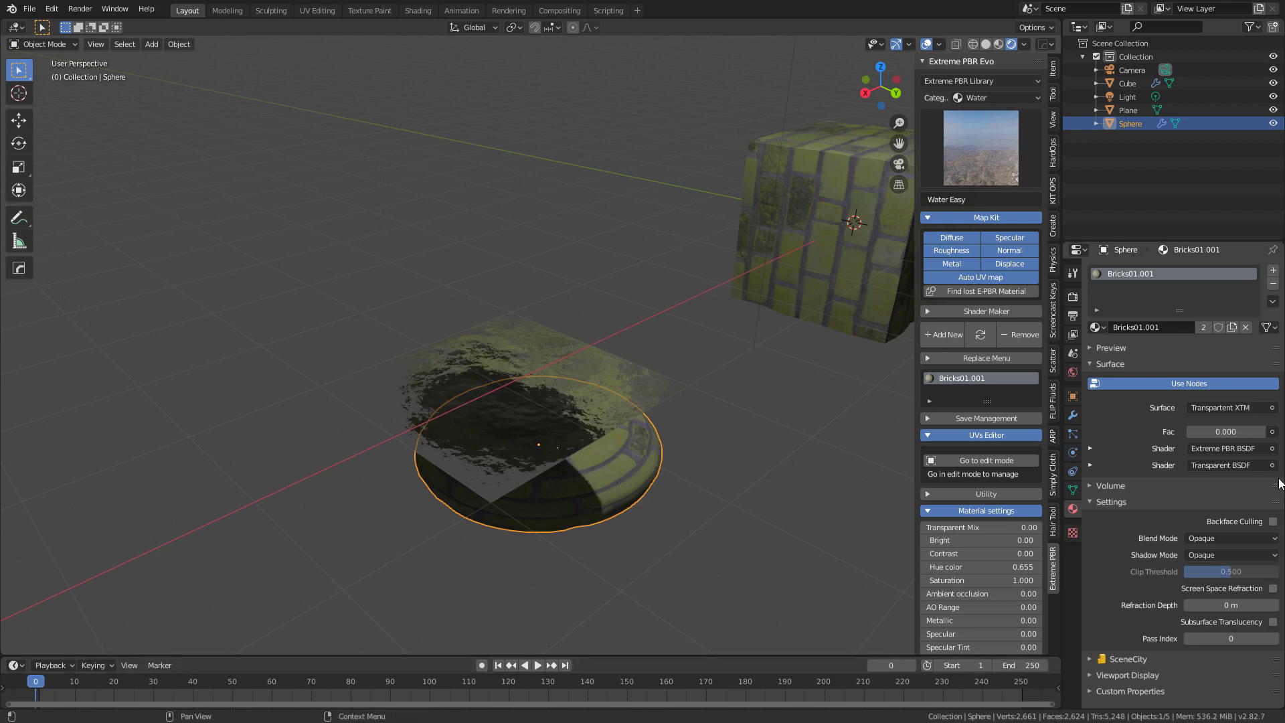
pyautogui.moveTo(790, 454); pyautogui.dragTo(664, 313, button='middle')
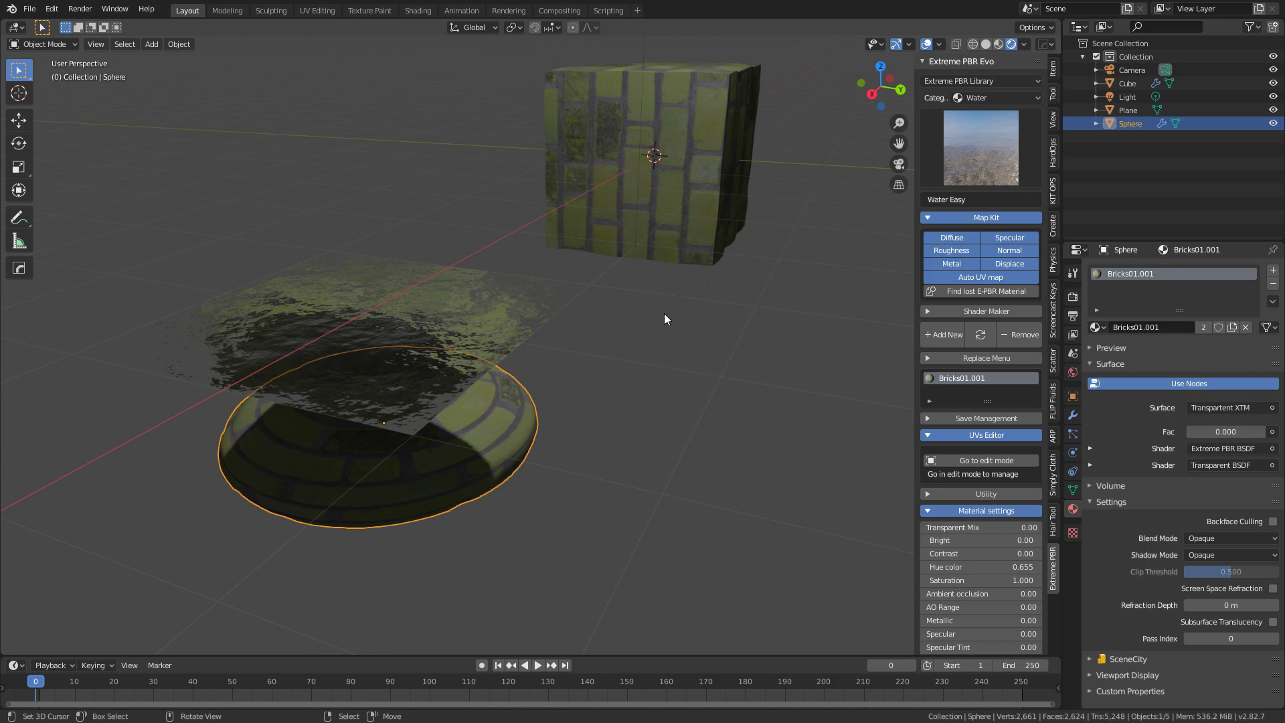